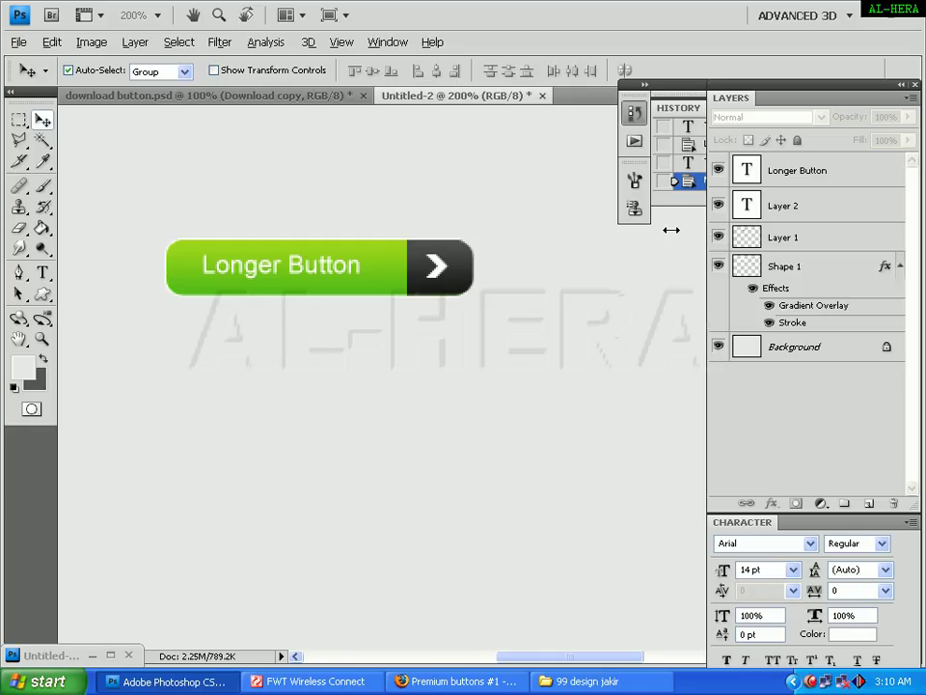
# - Draw a rounded rectangle with a 10 px radius below the existing button, filled with green sampled from that button
pyautogui.press('Tab')
pyautogui.press('Tab')
pyautogui.click(43, 294)
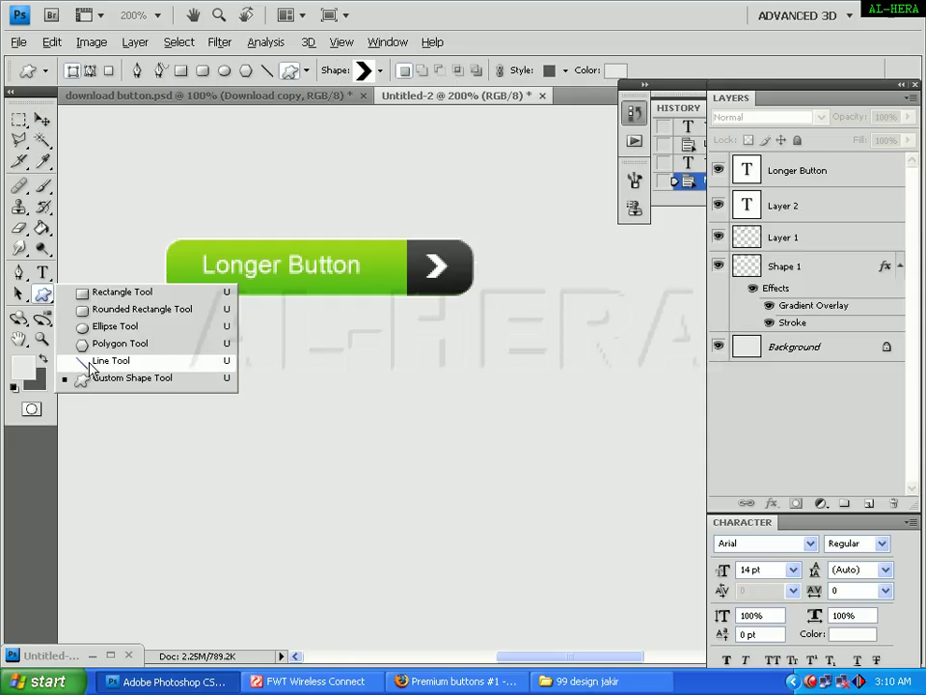
pyautogui.click(96, 311)
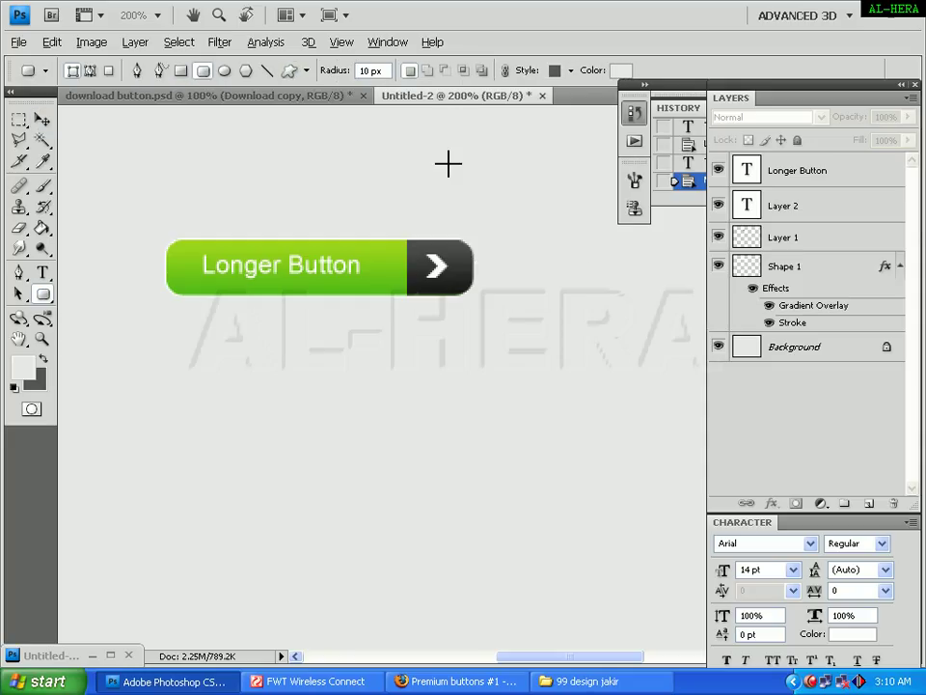
pyautogui.click(621, 70)
pyautogui.moveTo(421, 227); pyautogui.dragTo(440, 331)
pyautogui.click(400, 278)
pyautogui.click(541, 376)
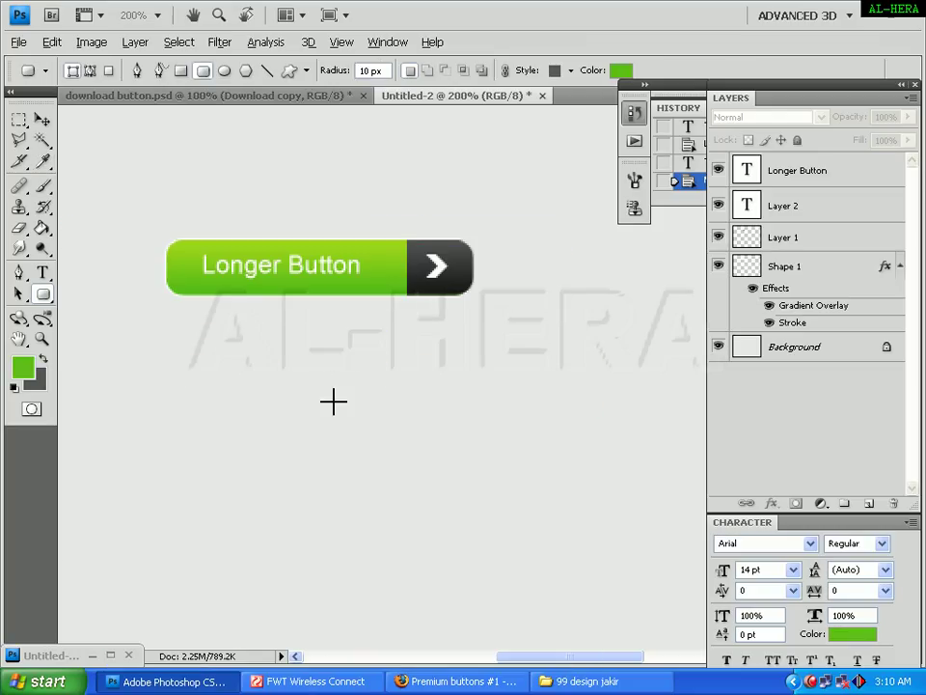
pyautogui.moveTo(164, 387); pyautogui.dragTo(469, 438)
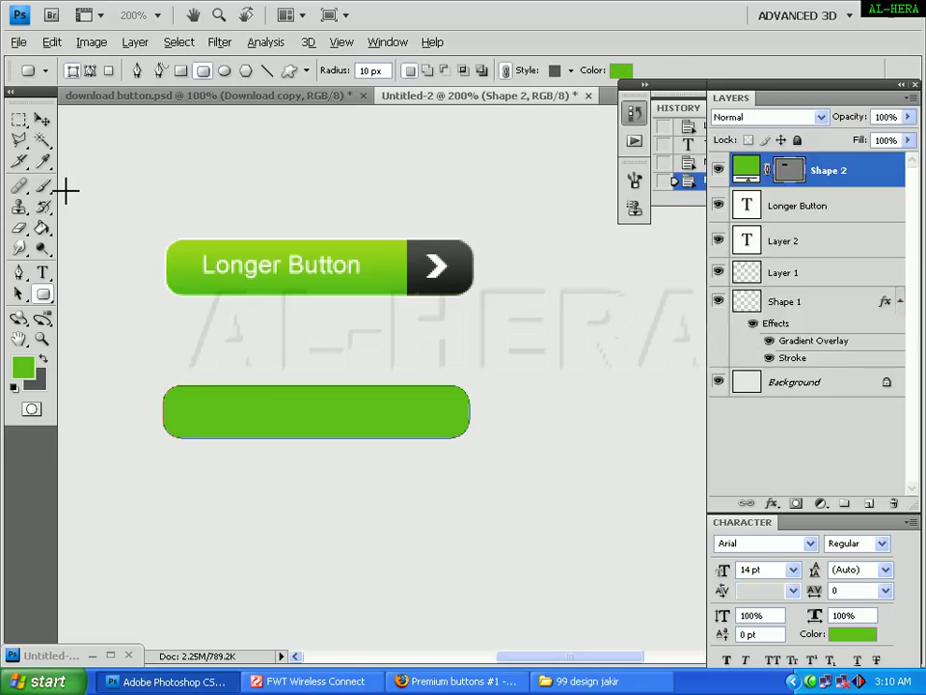
# - Rasterize the new rounded rectangle's shape layer
pyautogui.click(42, 118)
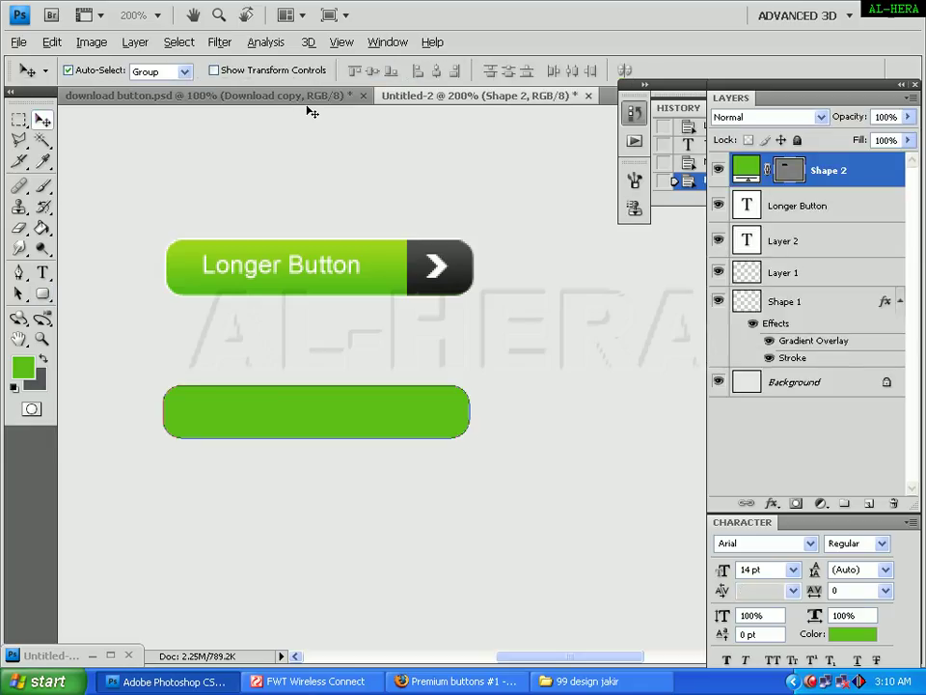
pyautogui.click(43, 293)
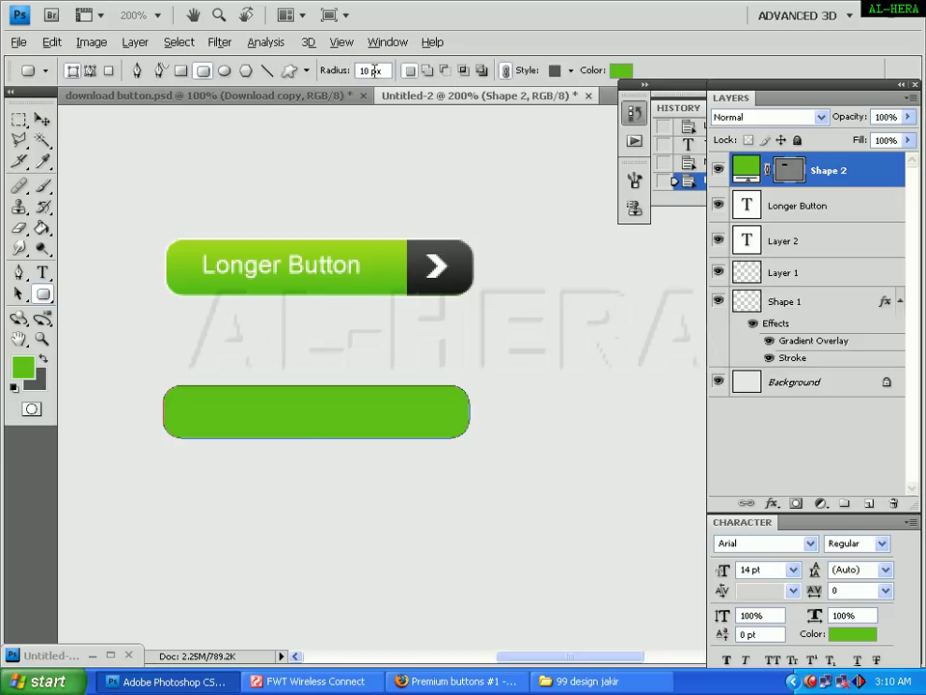
pyautogui.click(43, 119)
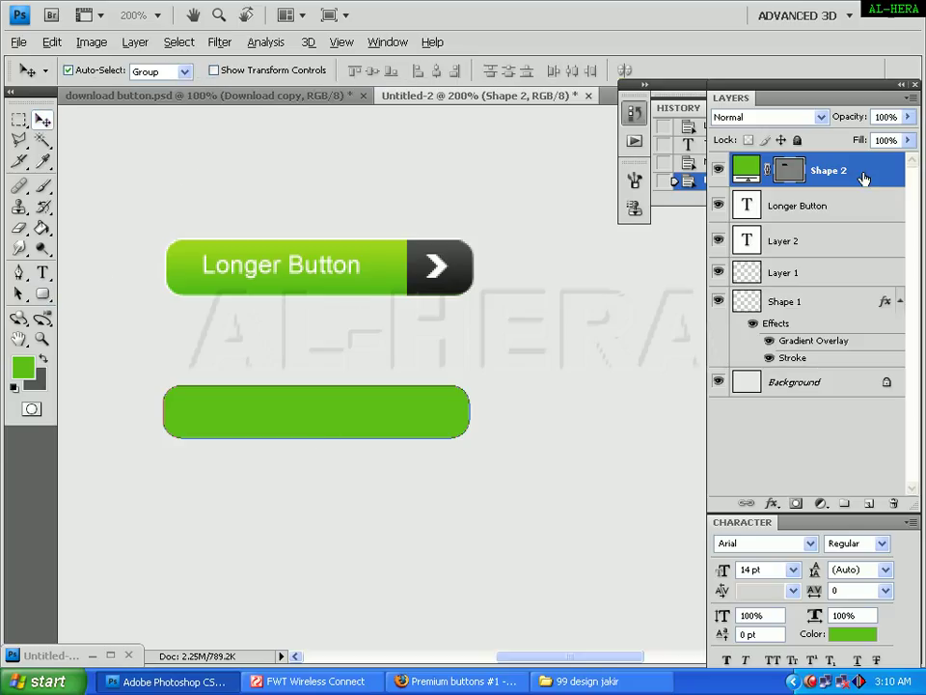
pyautogui.click(135, 41)
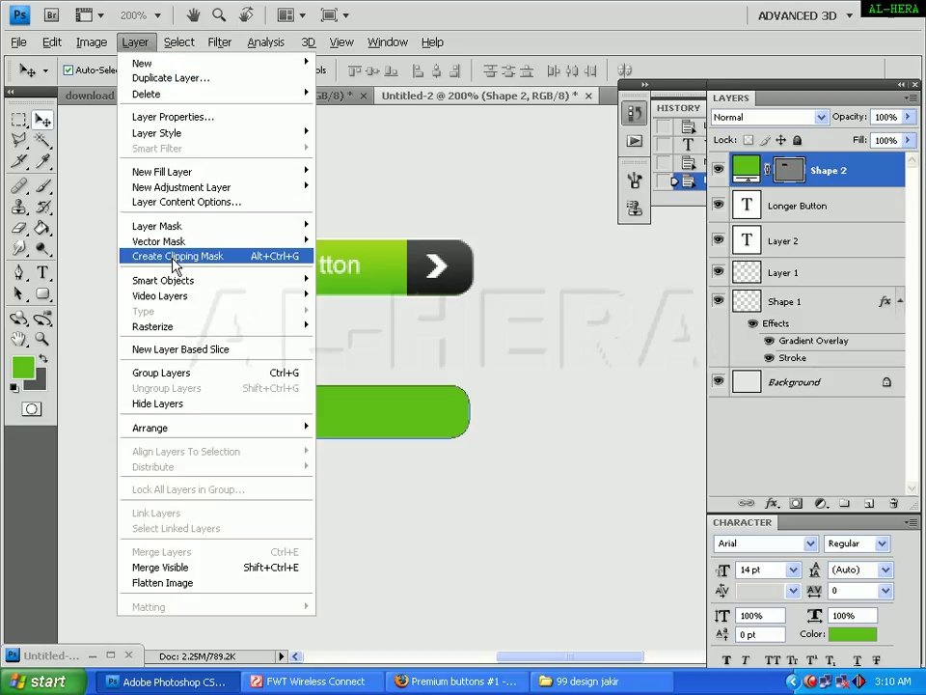
pyautogui.moveTo(183, 326)
pyautogui.click(352, 340)
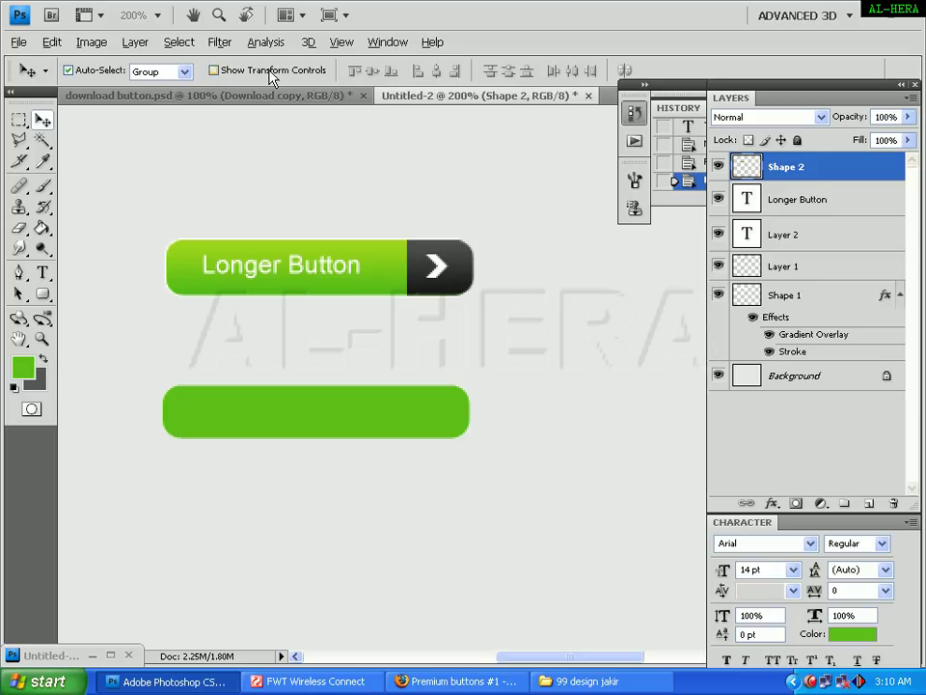
# - Add a linear Gradient Overlay to the new rectangle, sampling its stops from the existing button's darker lower green and lighter upper green
pyautogui.click(137, 42)
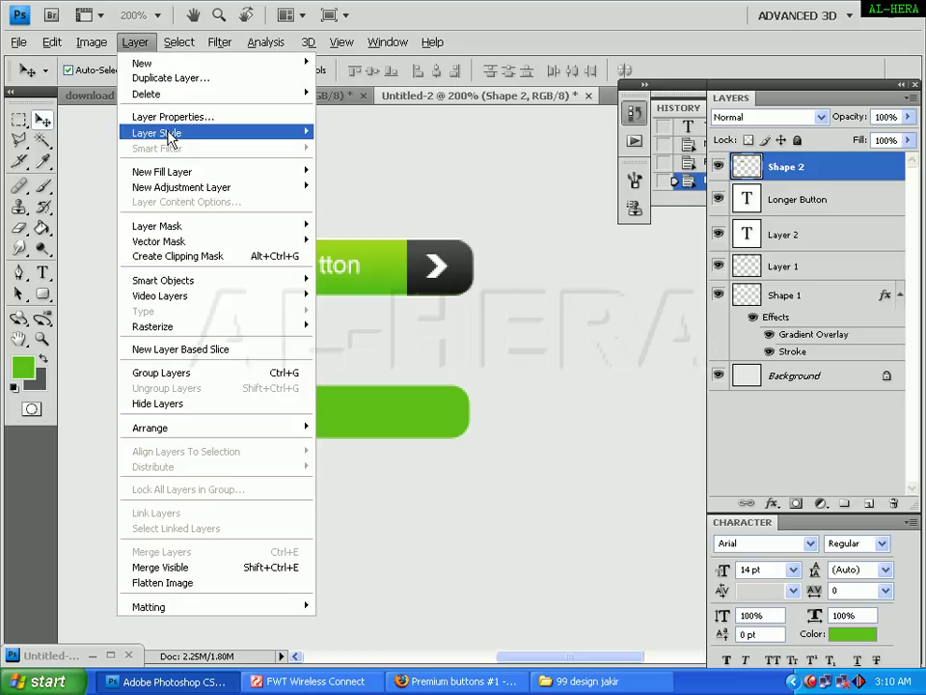
pyautogui.moveTo(149, 133)
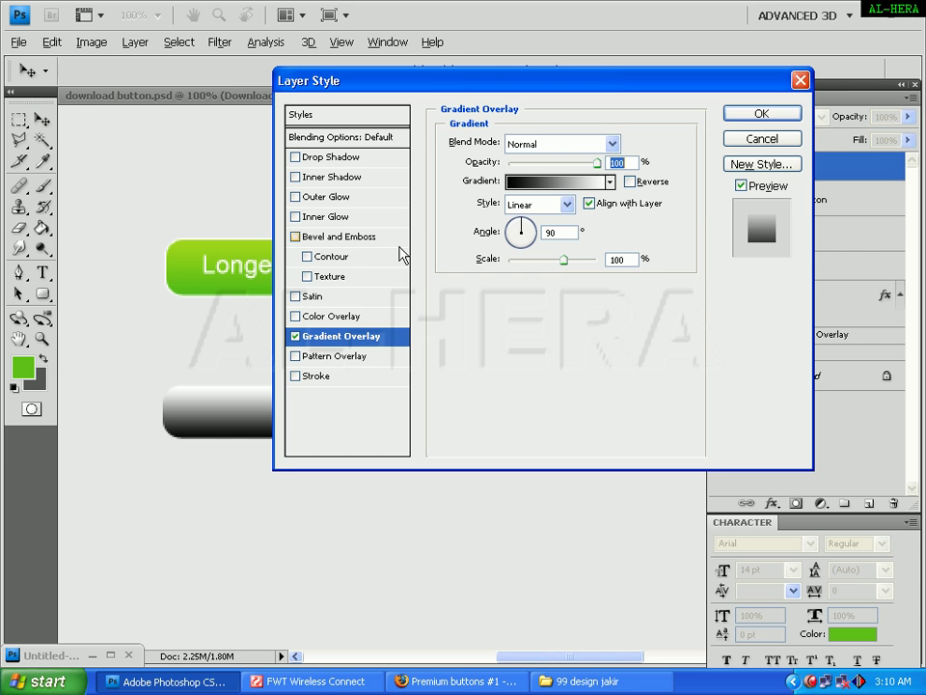
pyautogui.moveTo(431, 91); pyautogui.dragTo(790, 99)
pyautogui.click(910, 191)
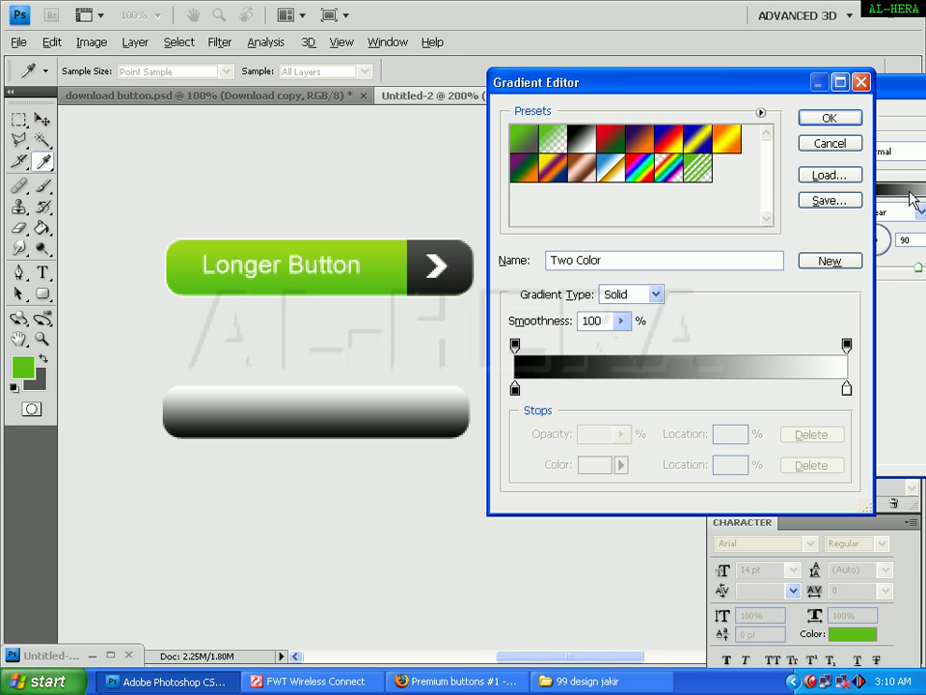
pyautogui.click(516, 390)
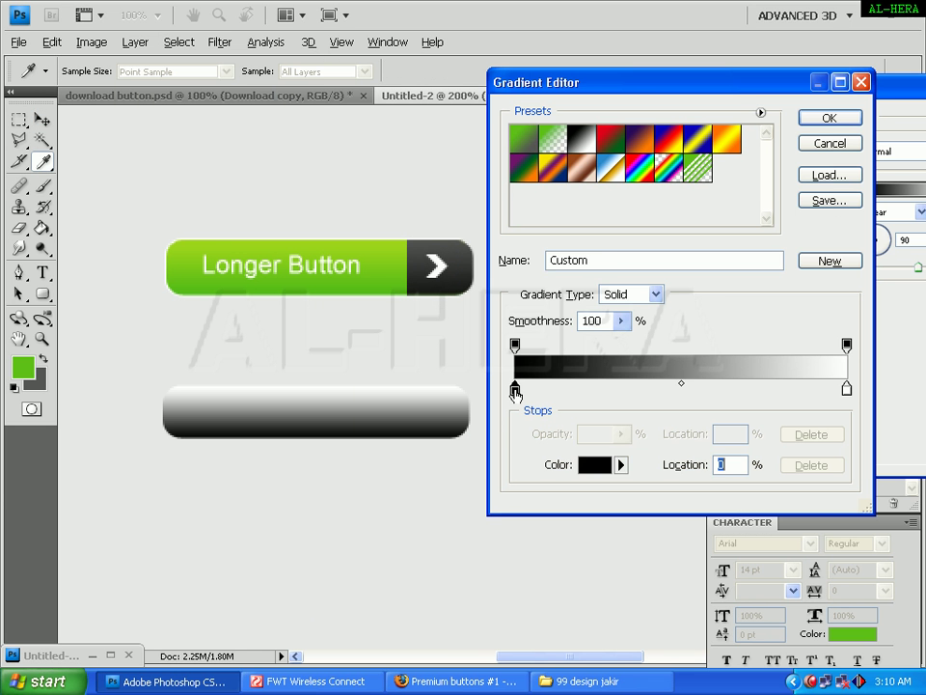
pyautogui.click(283, 286)
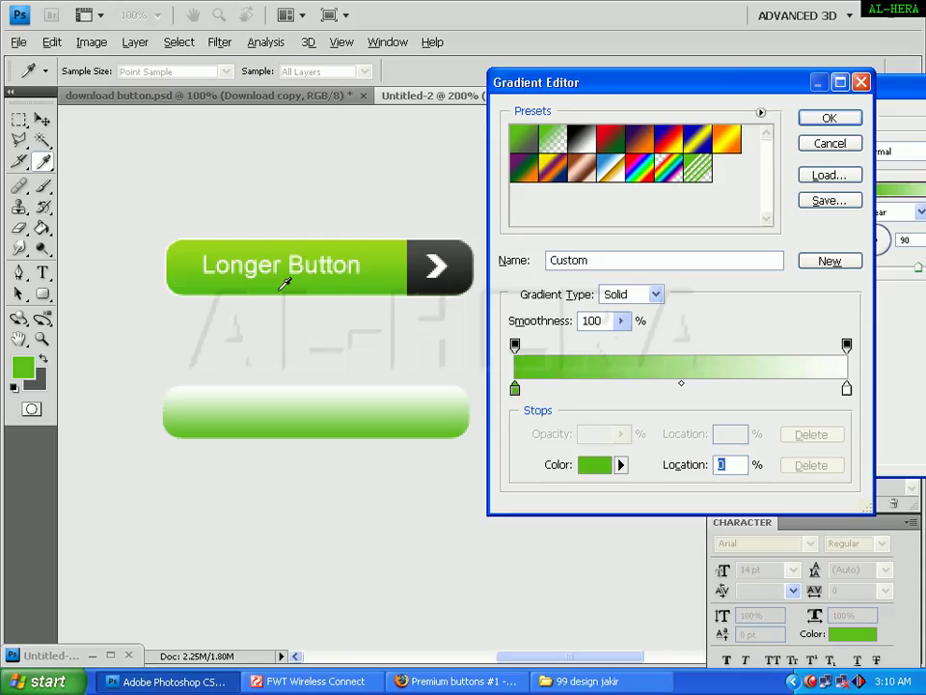
pyautogui.click(847, 391)
pyautogui.click(346, 245)
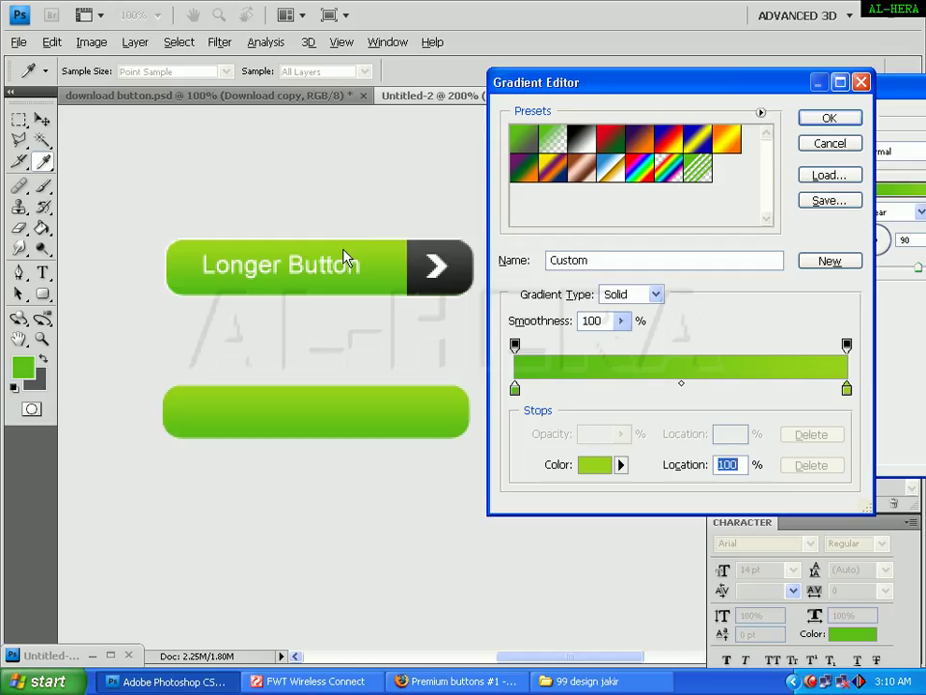
pyautogui.click(832, 118)
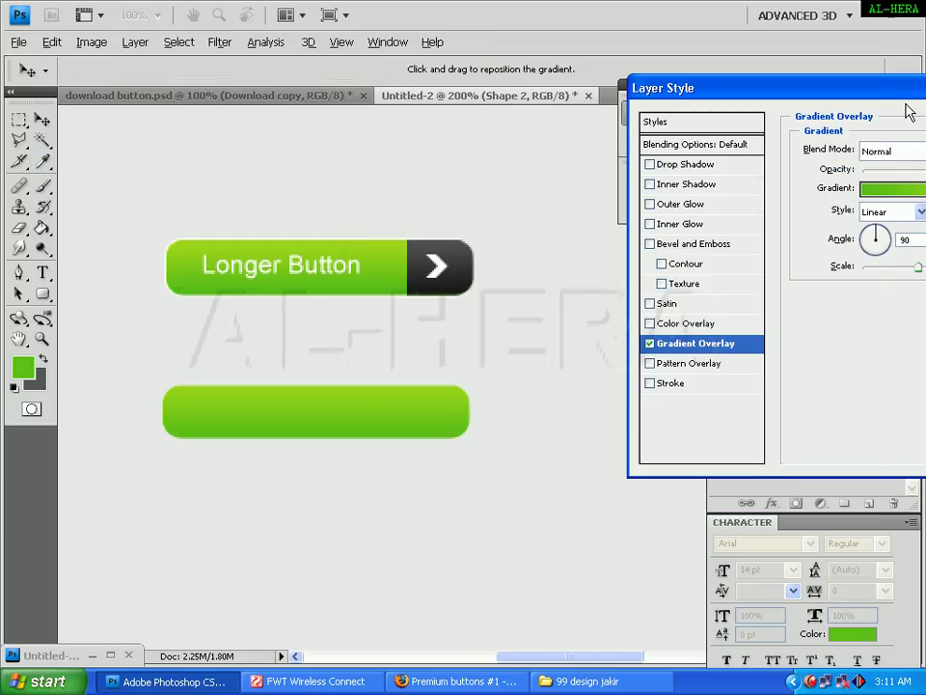
# - Add a 1 px white outside Stroke to the new rectangle and apply the layer style
pyautogui.click(672, 387)
pyautogui.click(841, 264)
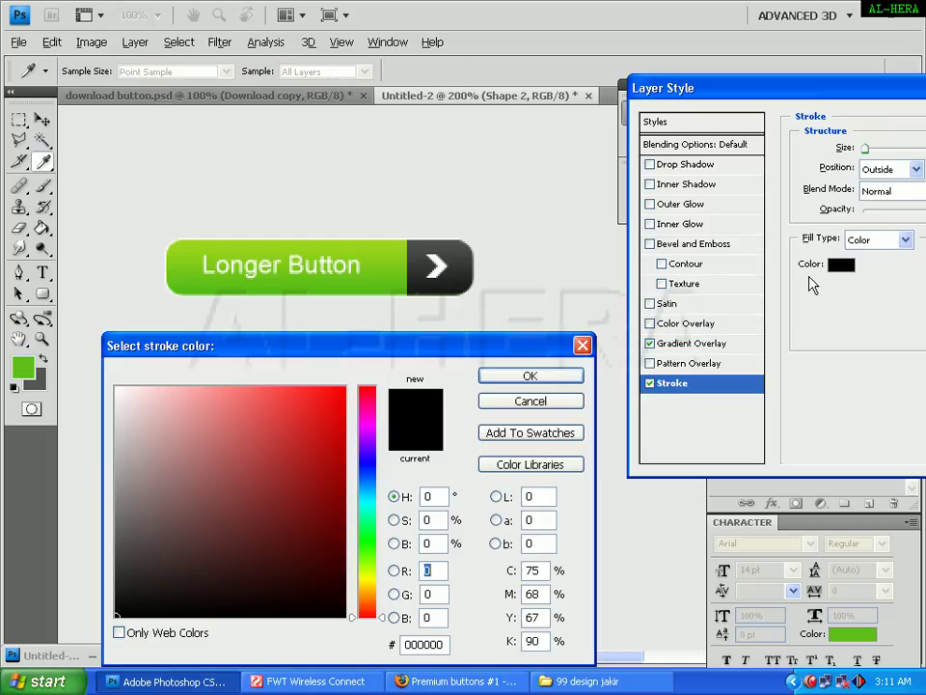
pyautogui.click(176, 405)
pyautogui.moveTo(176, 405); pyautogui.dragTo(58, 384)
pyautogui.click(567, 378)
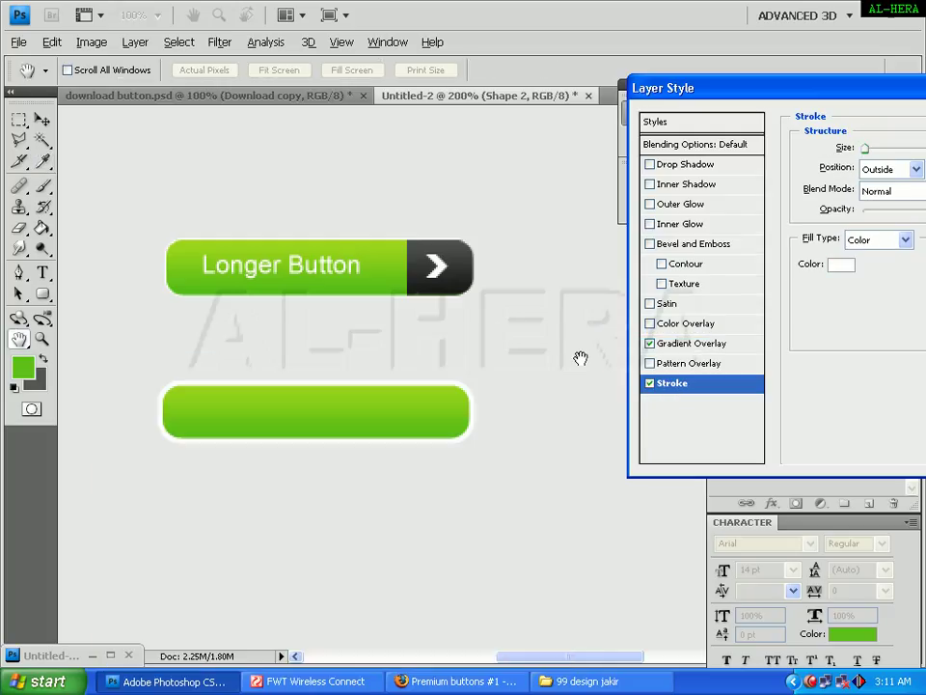
pyautogui.moveTo(897, 89); pyautogui.dragTo(820, 114)
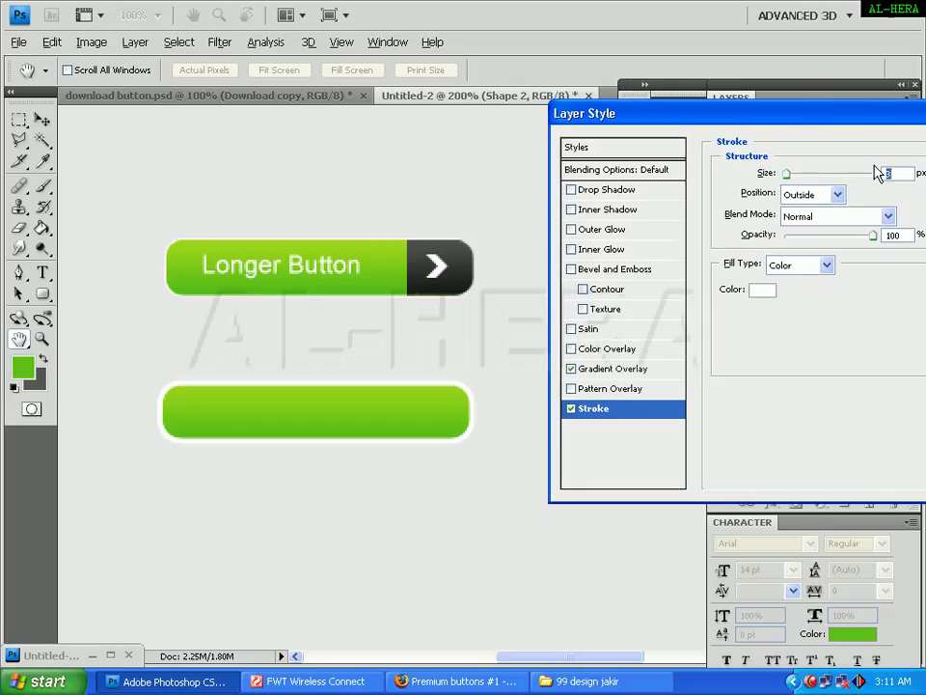
pyautogui.write('1')
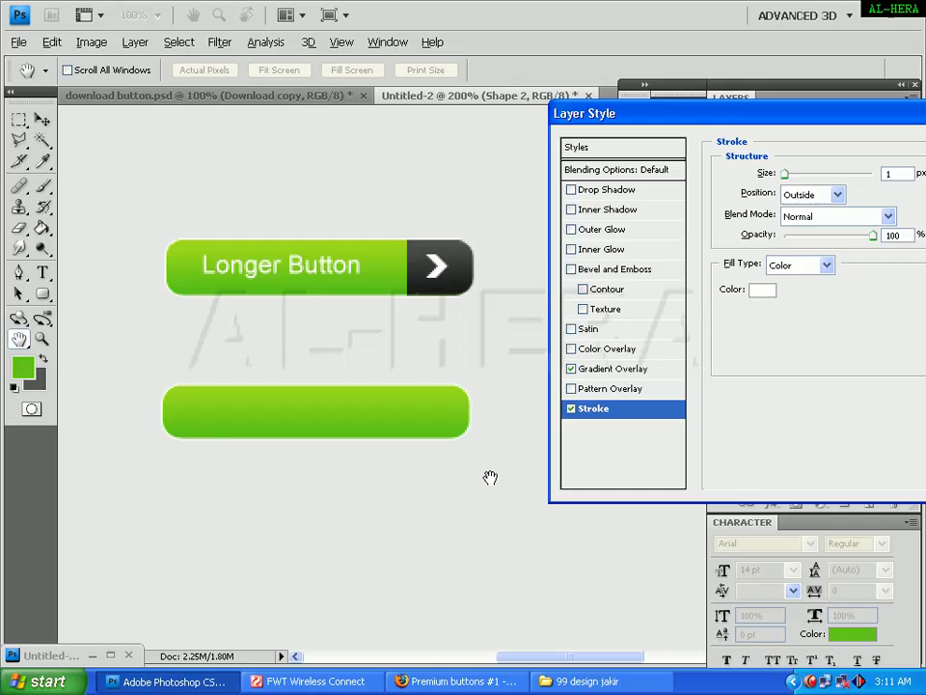
pyautogui.press('Return')
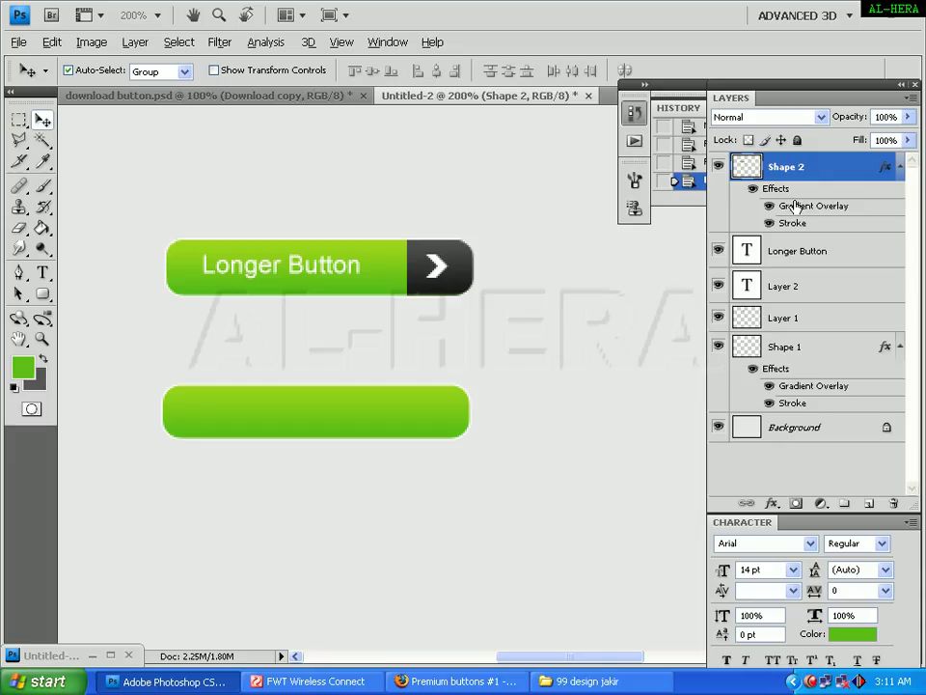
# - Select only the right end section of the new rectangle, matching the existing button's arrow area, and add a new empty layer
pyautogui.keyDown('ctrl'); pyautogui.click(755, 172); pyautogui.keyUp('ctrl')
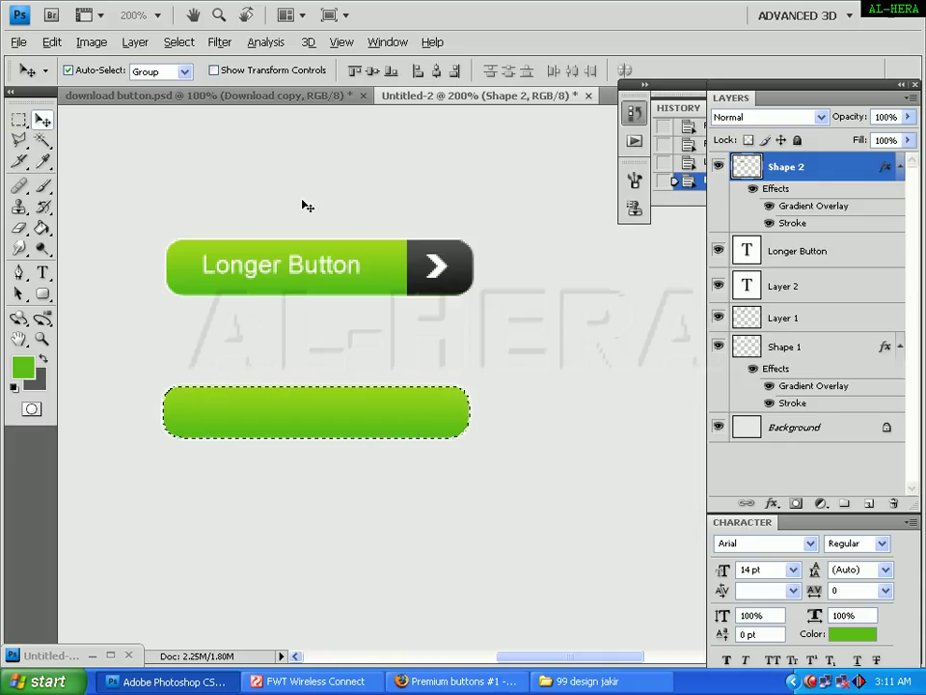
pyautogui.click(20, 122)
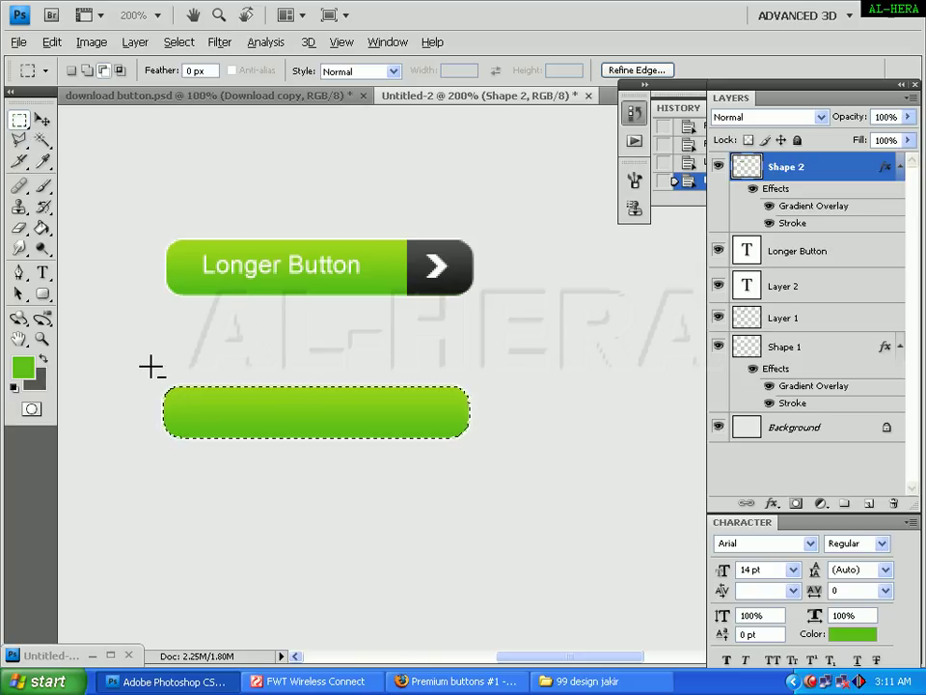
pyautogui.moveTo(147, 367); pyautogui.dragTo(399, 489)
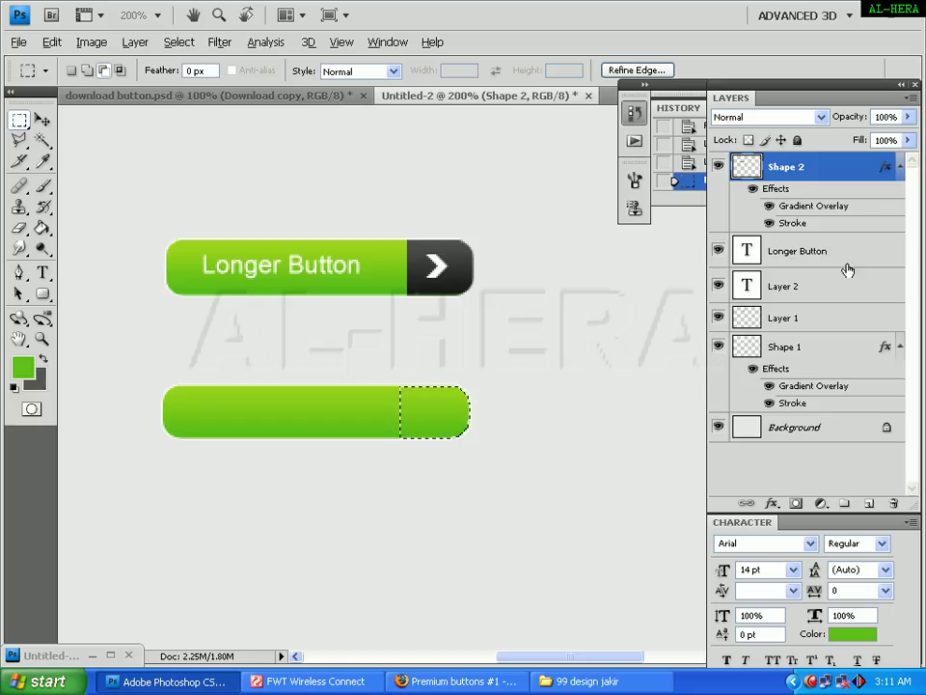
pyautogui.click(869, 503)
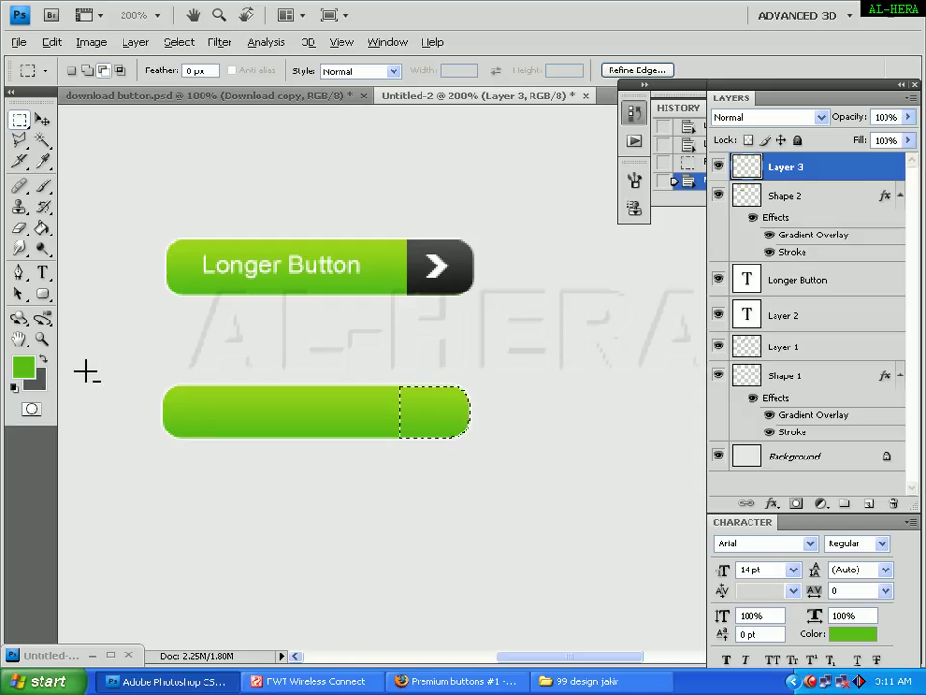
# - Set the foreground colour to #191919 and the background colour to #484849, sampled from the existing button's dark arrow section
pyautogui.click(23, 366)
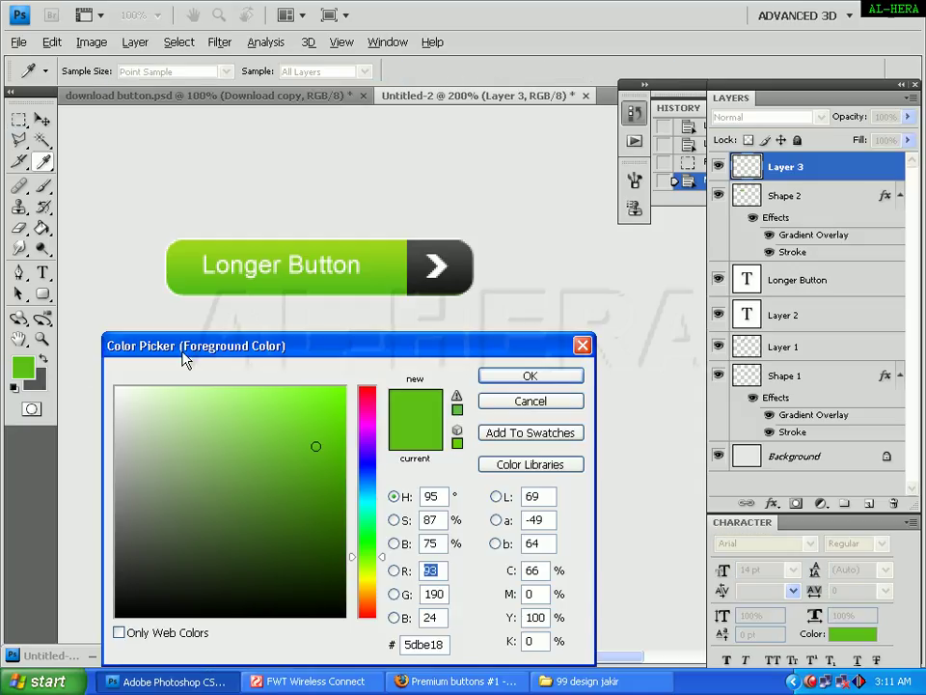
pyautogui.moveTo(184, 347); pyautogui.dragTo(245, 331)
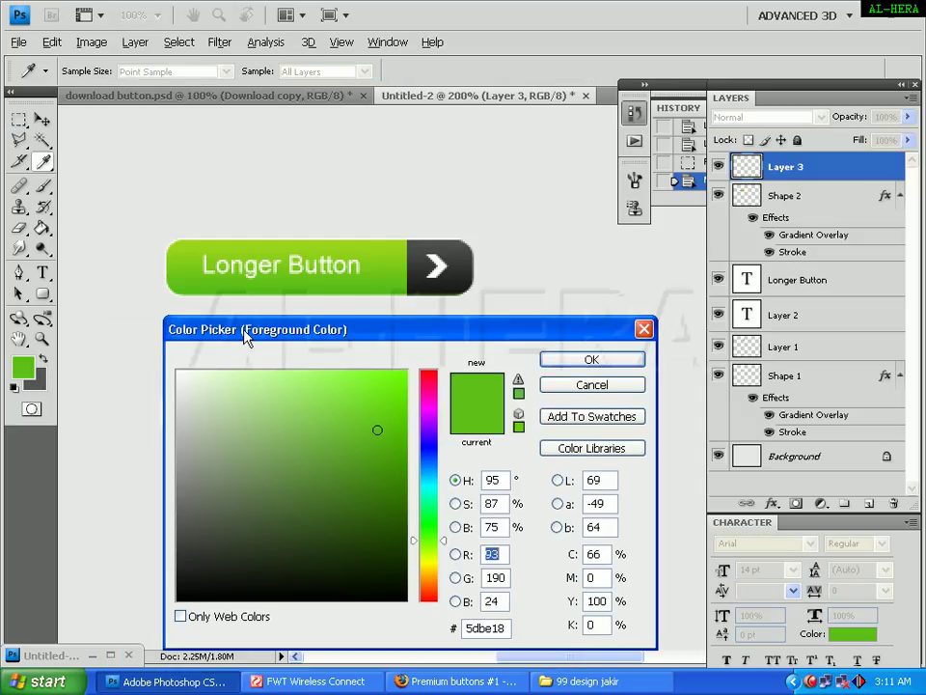
pyautogui.click(456, 284)
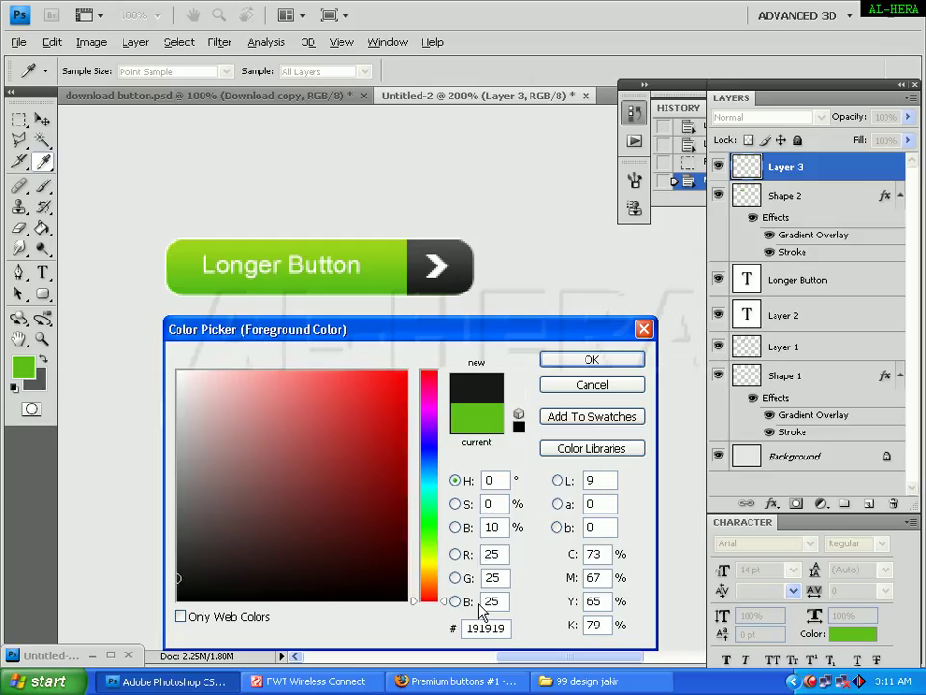
pyautogui.click(592, 359)
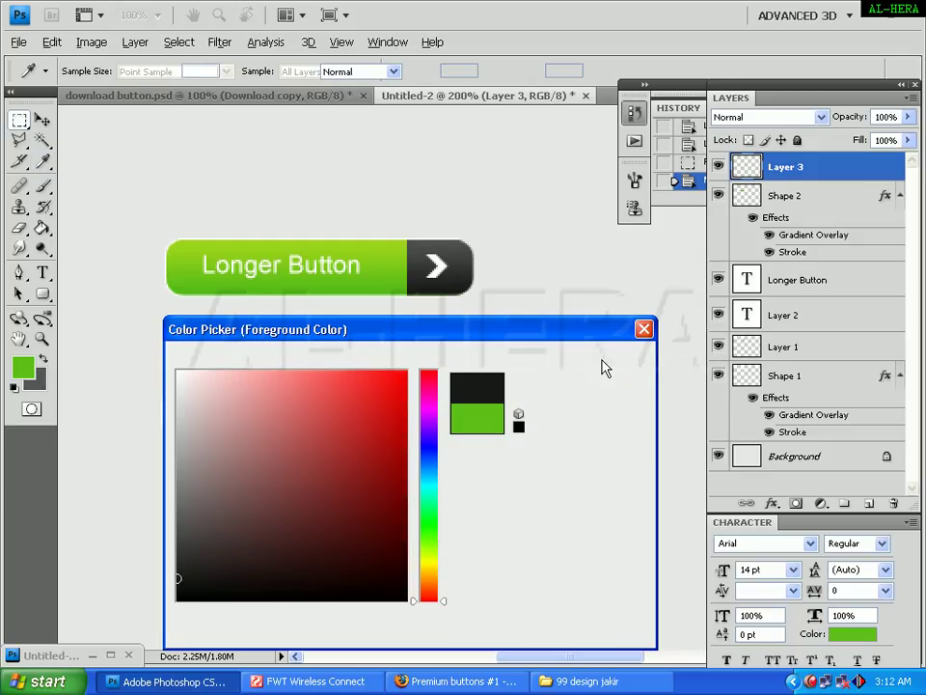
pyautogui.click(41, 379)
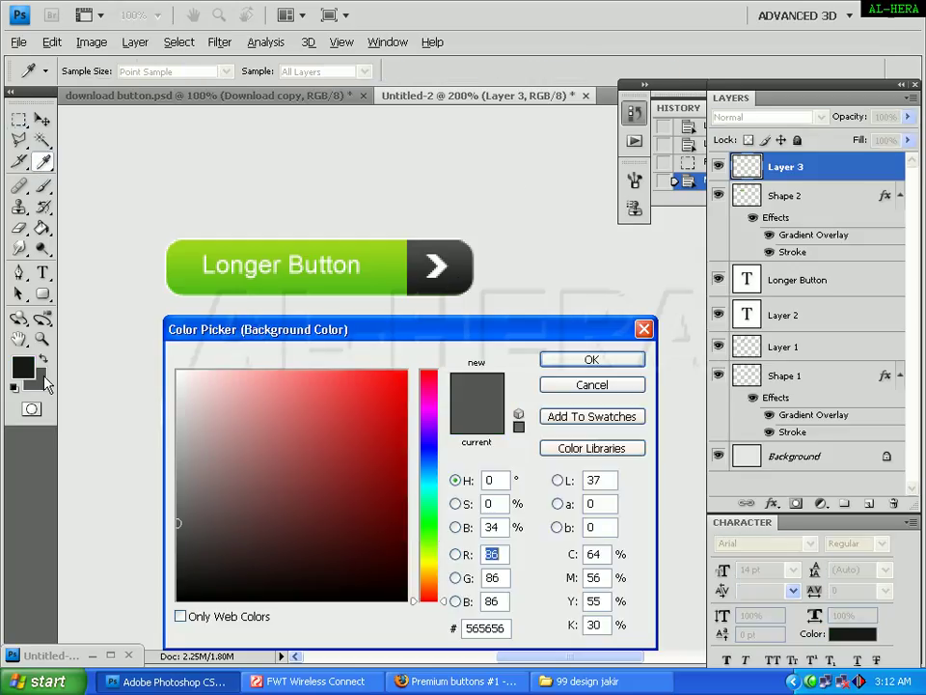
pyautogui.click(447, 245)
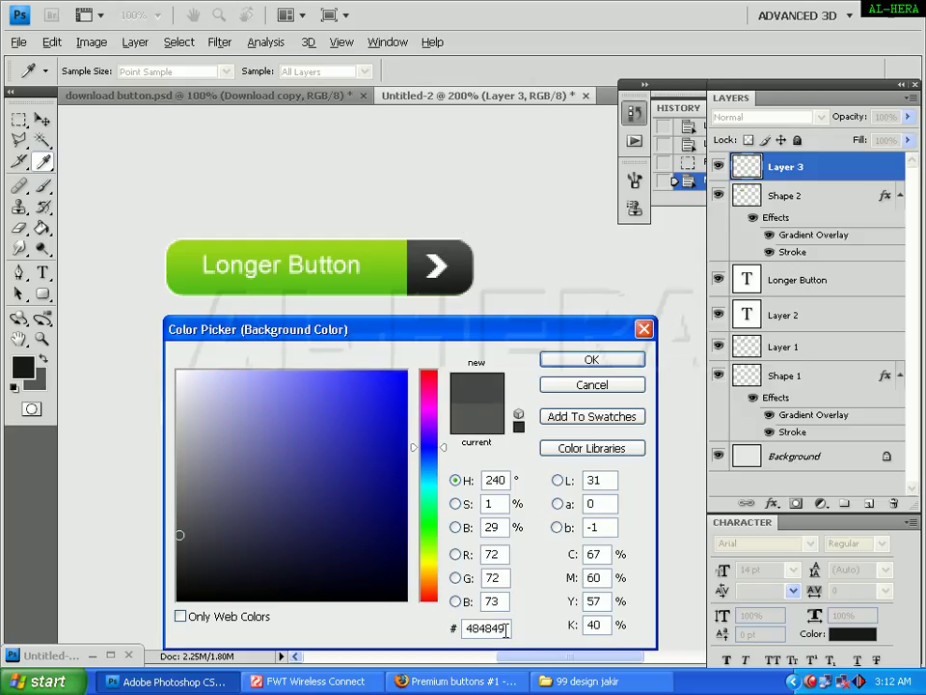
pyautogui.click(635, 359)
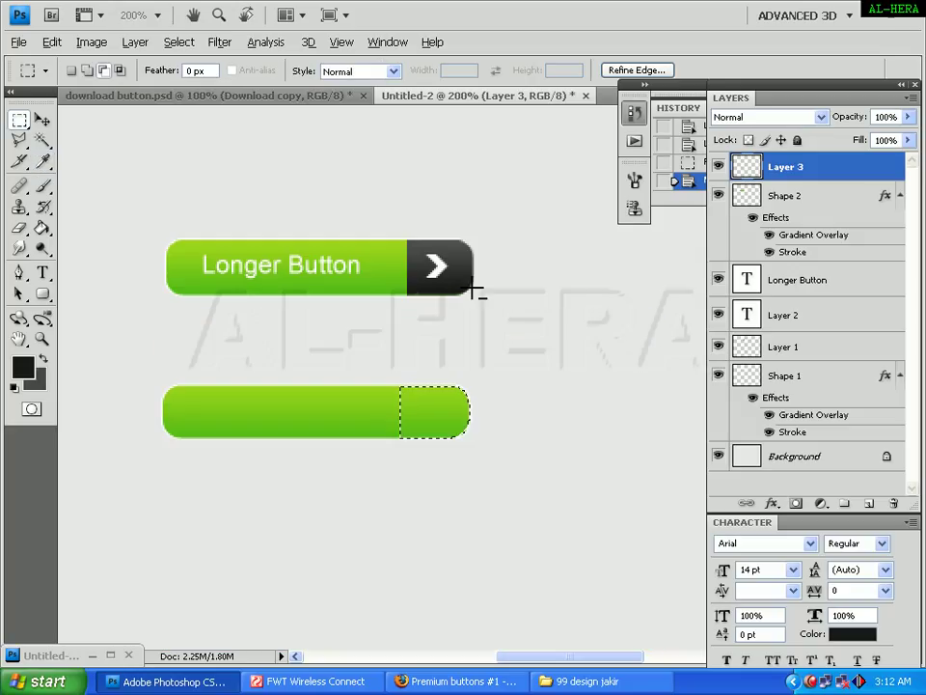
# - Fill the selected end section on the new layer with an upward linear Foreground to Background gradient, and deselect it
pyautogui.moveTo(42, 228); pyautogui.dragTo(97, 225)
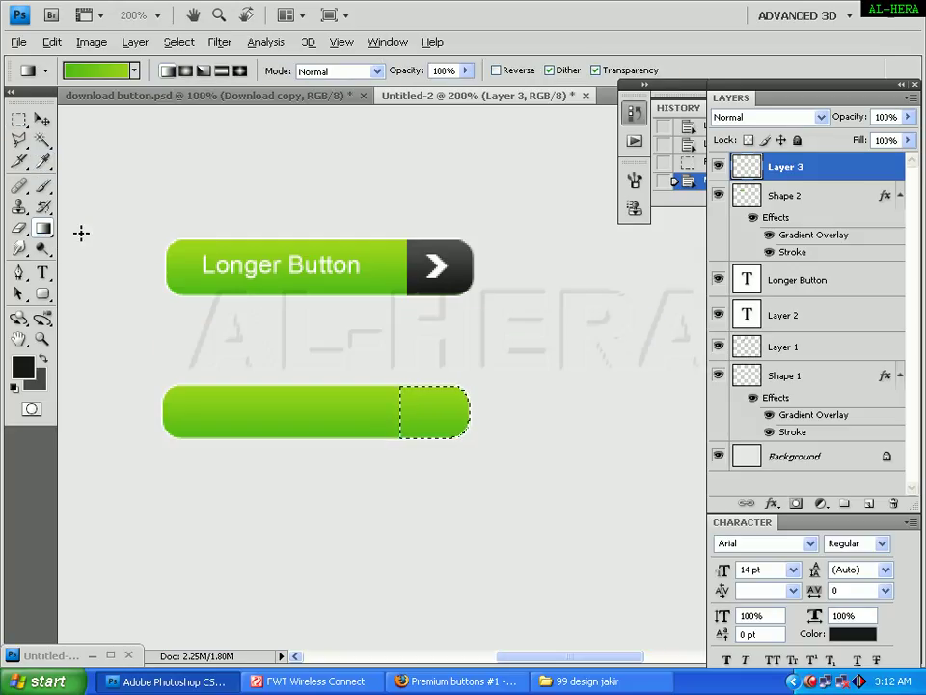
pyautogui.click(107, 71)
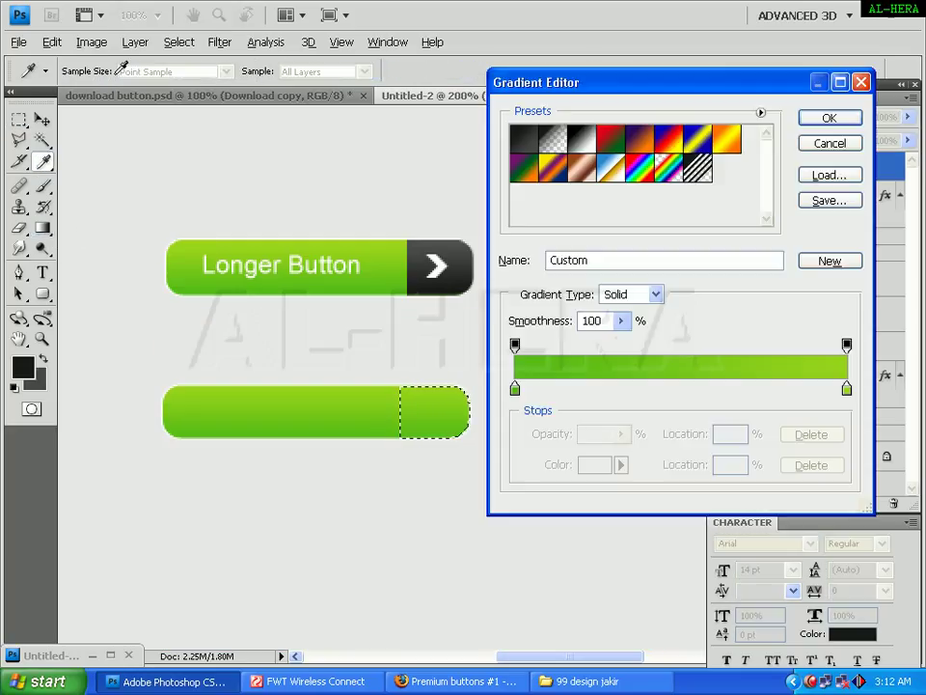
pyautogui.click(522, 141)
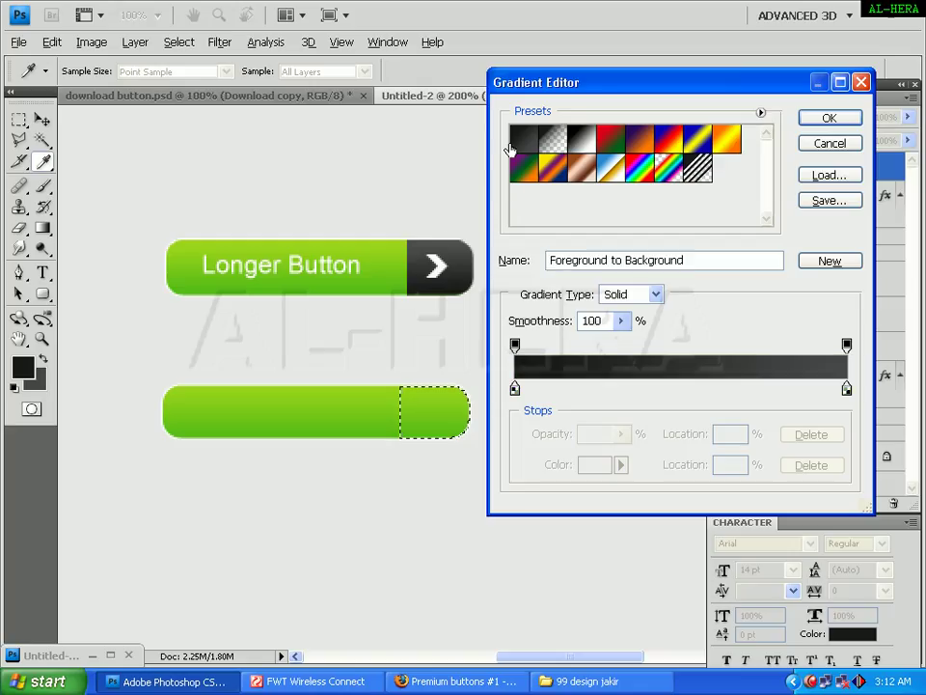
pyautogui.click(803, 122)
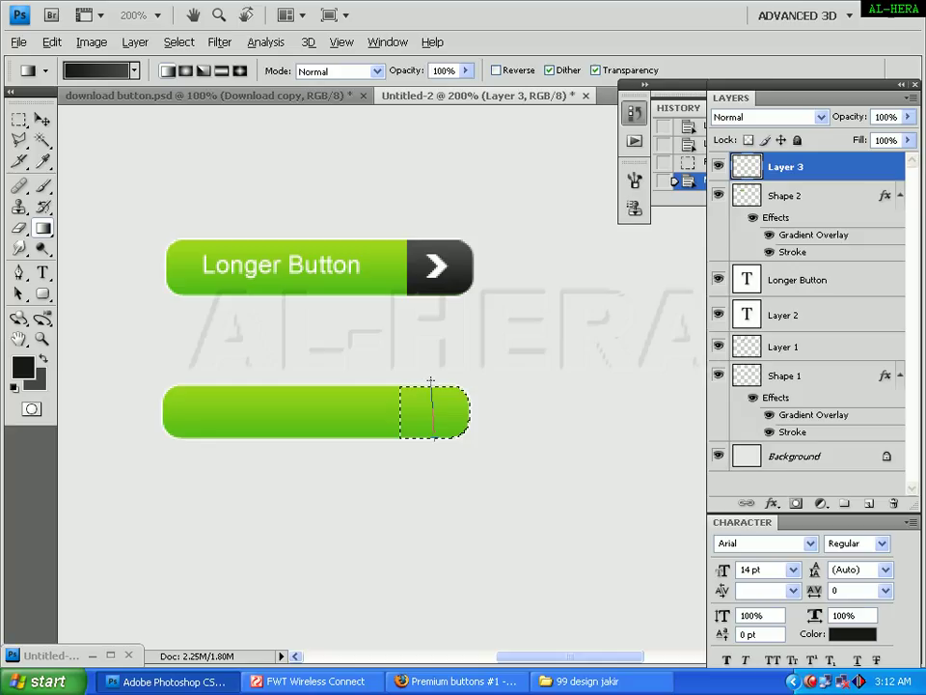
pyautogui.moveTo(434, 436); pyautogui.dragTo(431, 382)
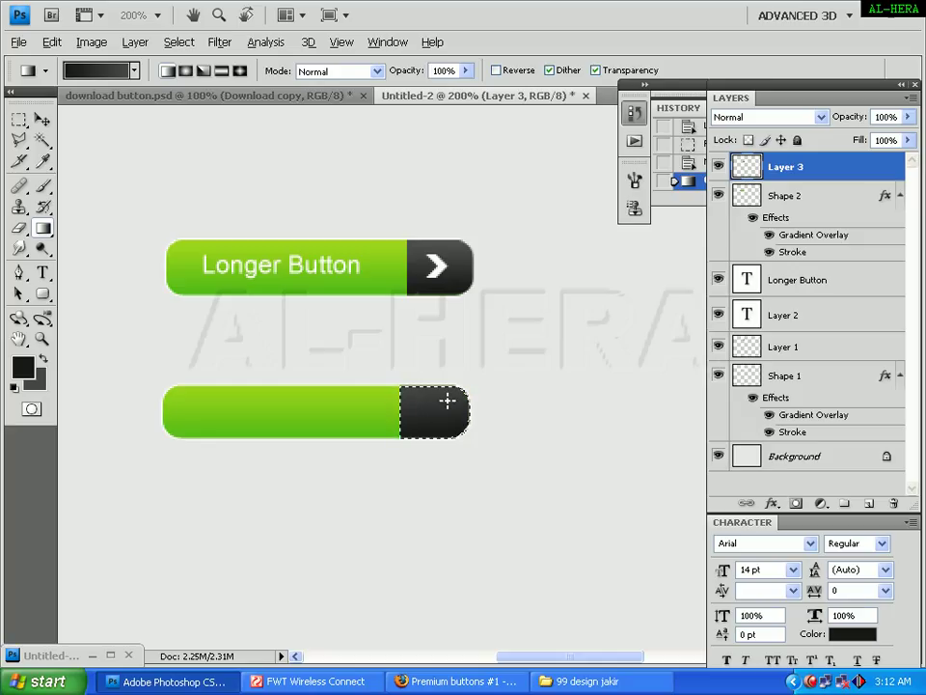
pyautogui.hotkey('ctrl', 'z')
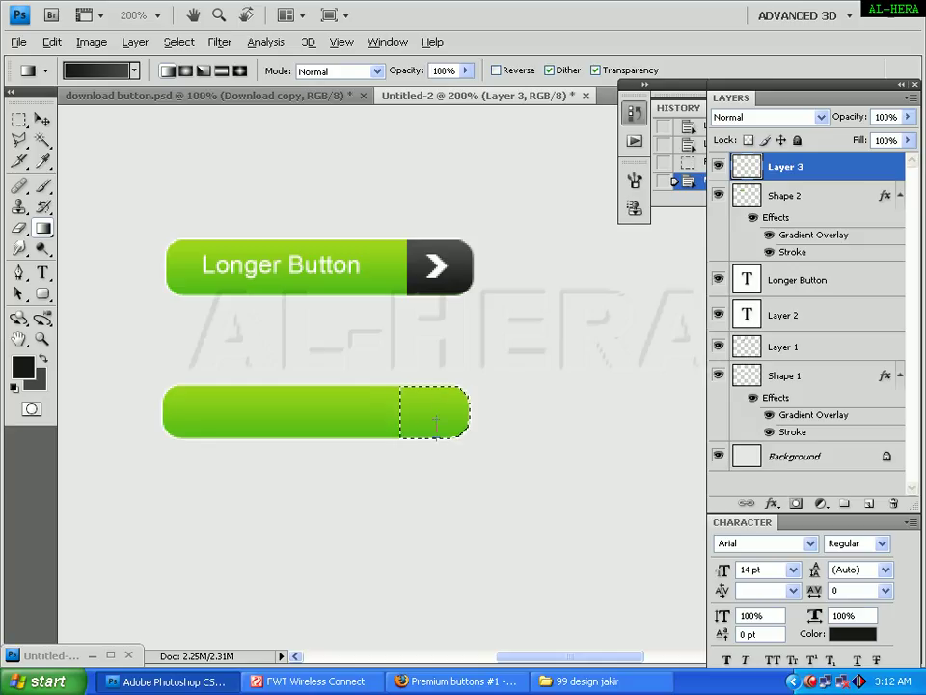
pyautogui.moveTo(436, 425); pyautogui.dragTo(440, 397)
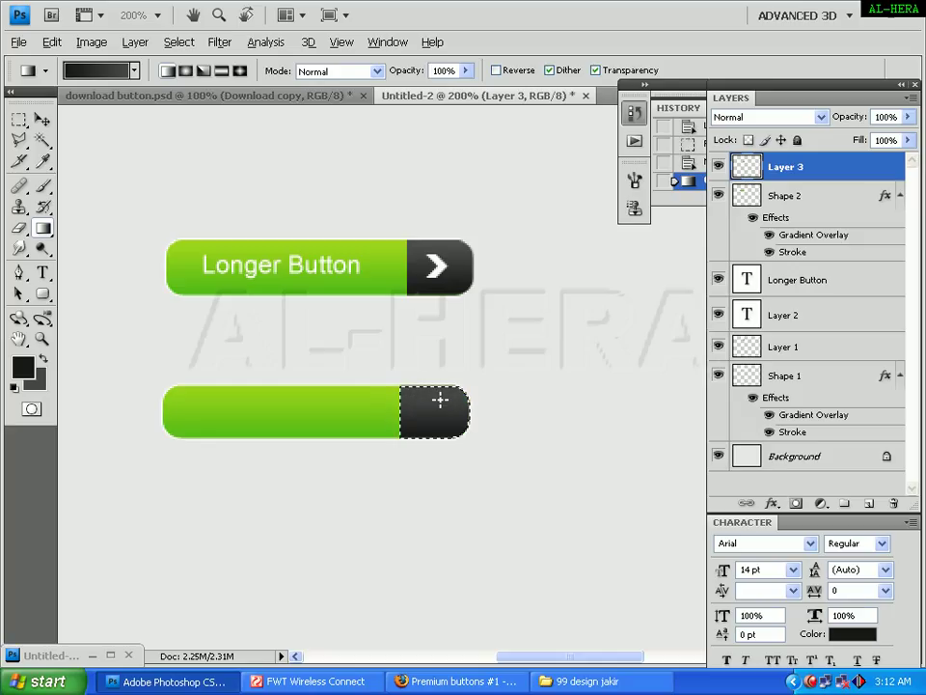
pyautogui.click(18, 118)
pyautogui.hotkey('ctrl', 'd')
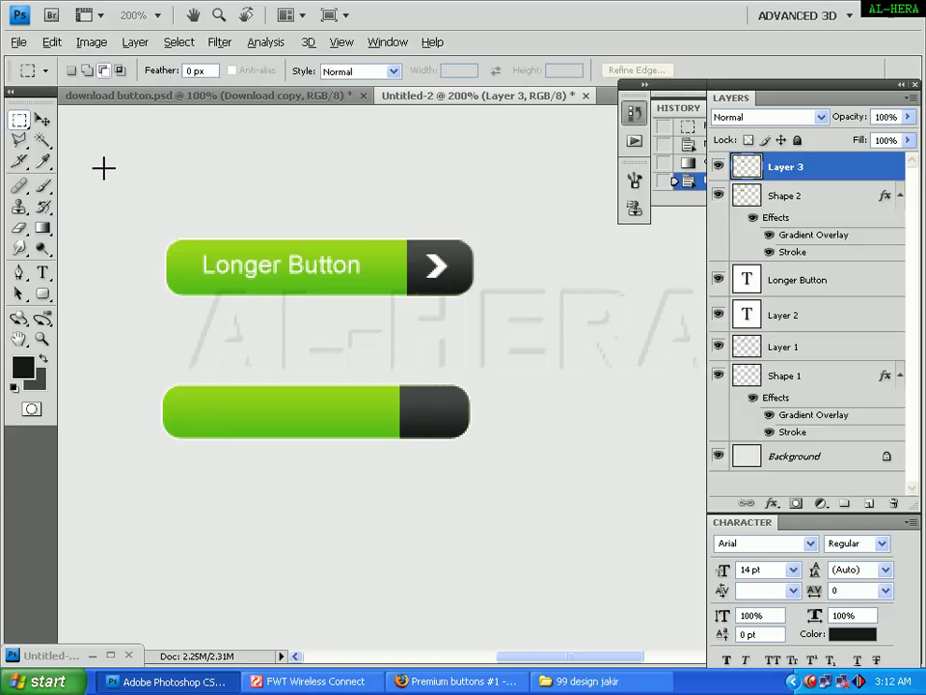
# - Draw a white chevron arrow custom shape on the new button's dark section, with the existing button's dark section layer active
pyautogui.click(42, 119)
pyautogui.click(446, 277)
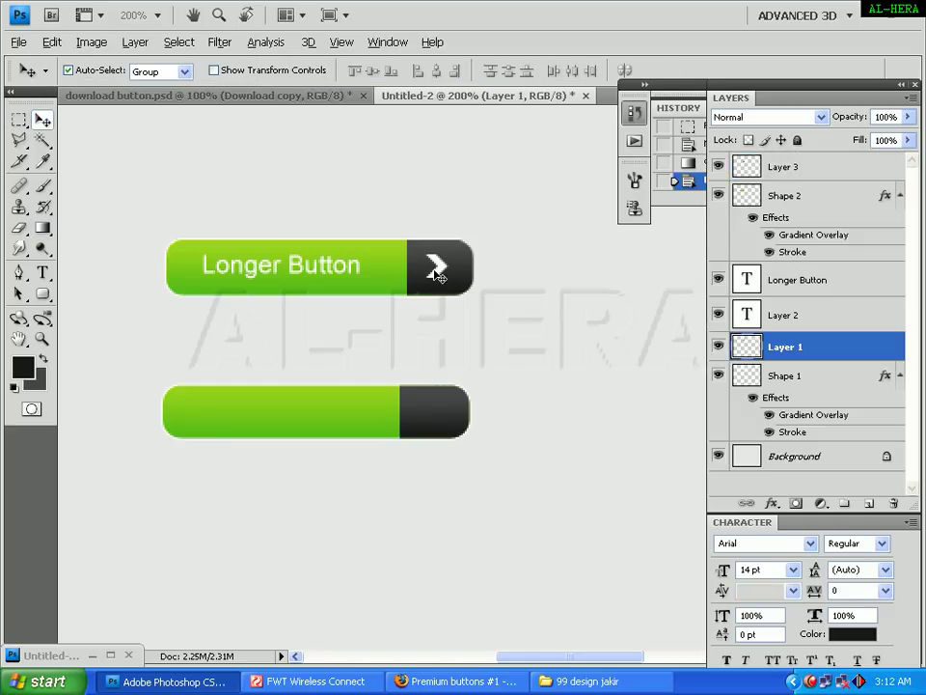
pyautogui.click(55, 300)
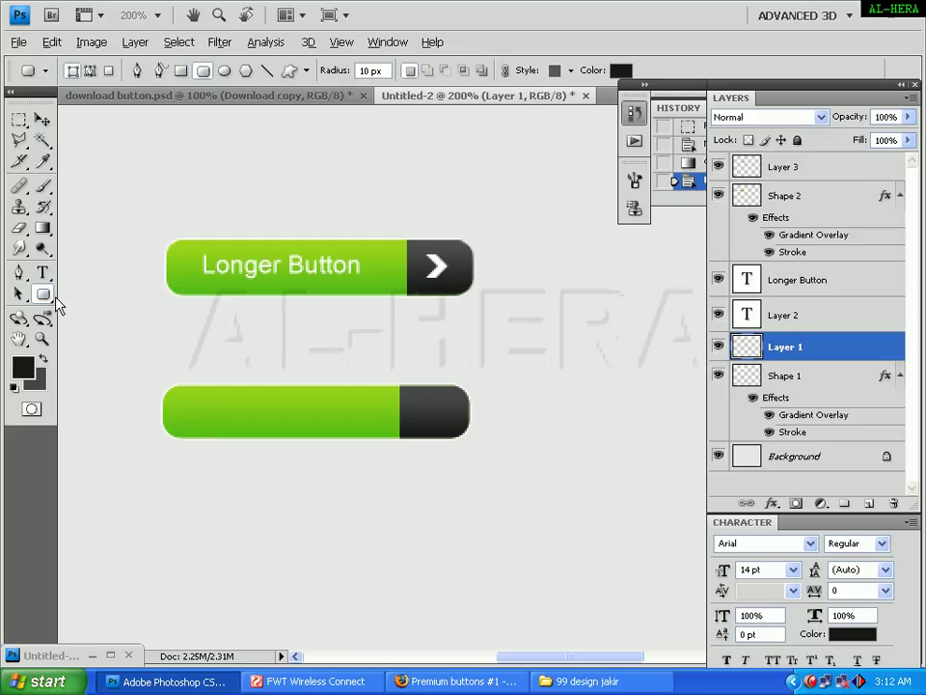
pyautogui.rightClick(55, 305)
pyautogui.click(97, 376)
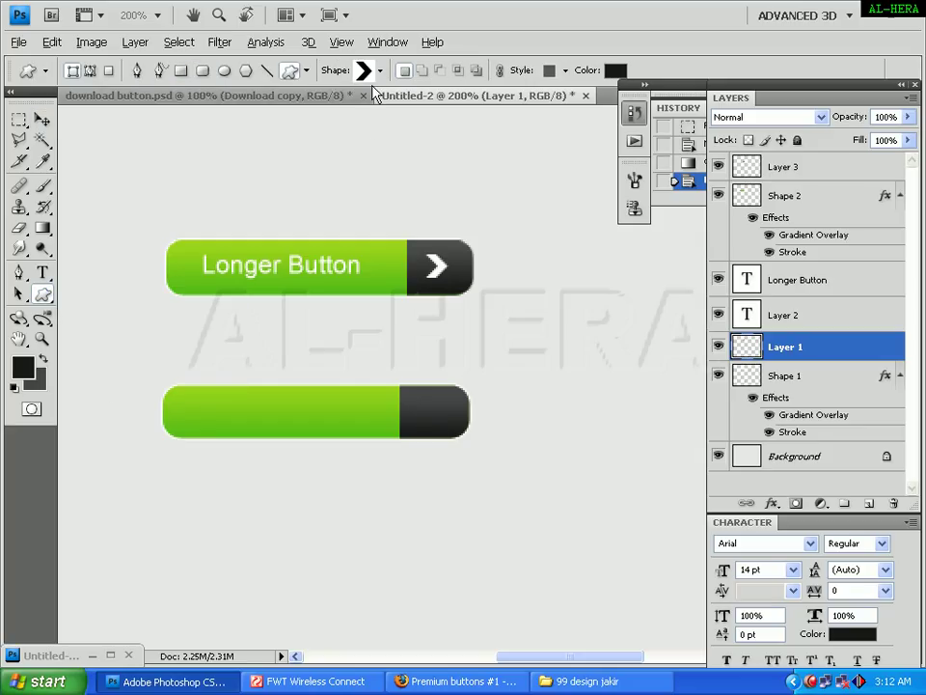
pyautogui.click(614, 69)
pyautogui.click(205, 382)
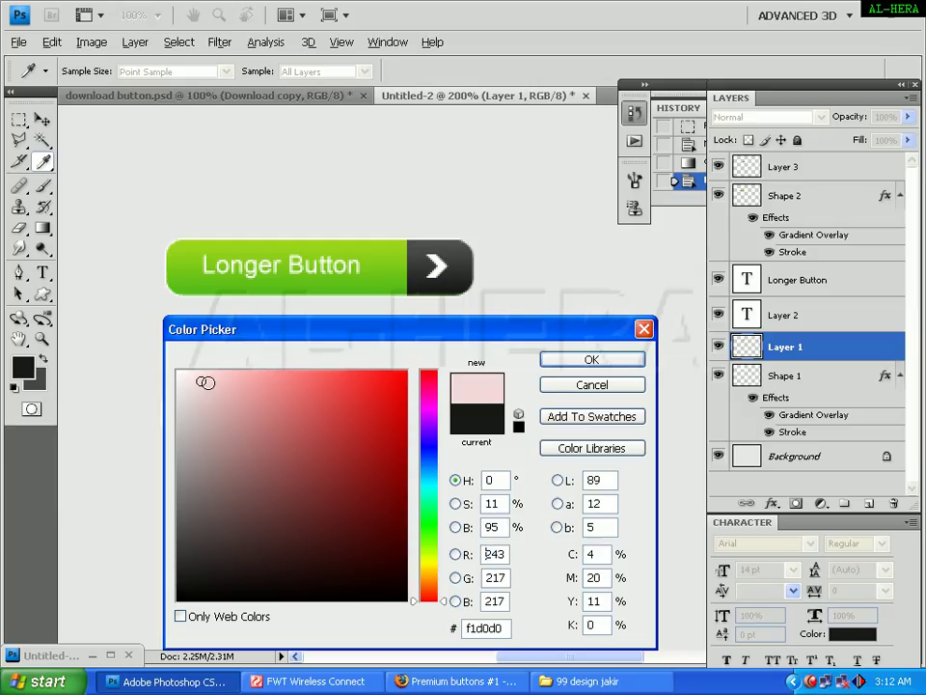
pyautogui.moveTo(205, 382); pyautogui.dragTo(172, 266)
pyautogui.press('Return')
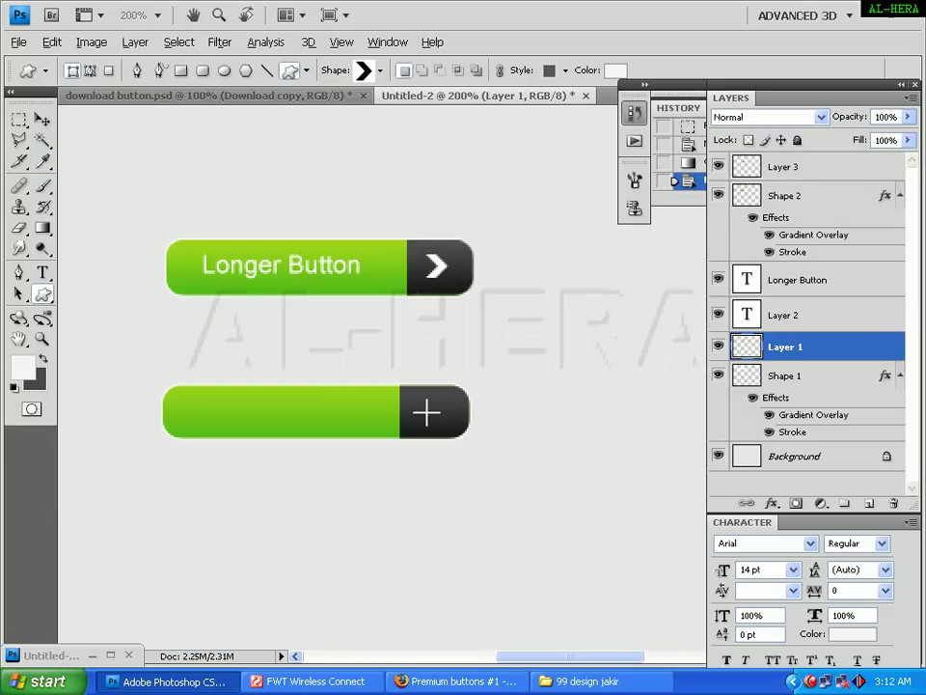
pyautogui.moveTo(440, 438); pyautogui.dragTo(453, 434)
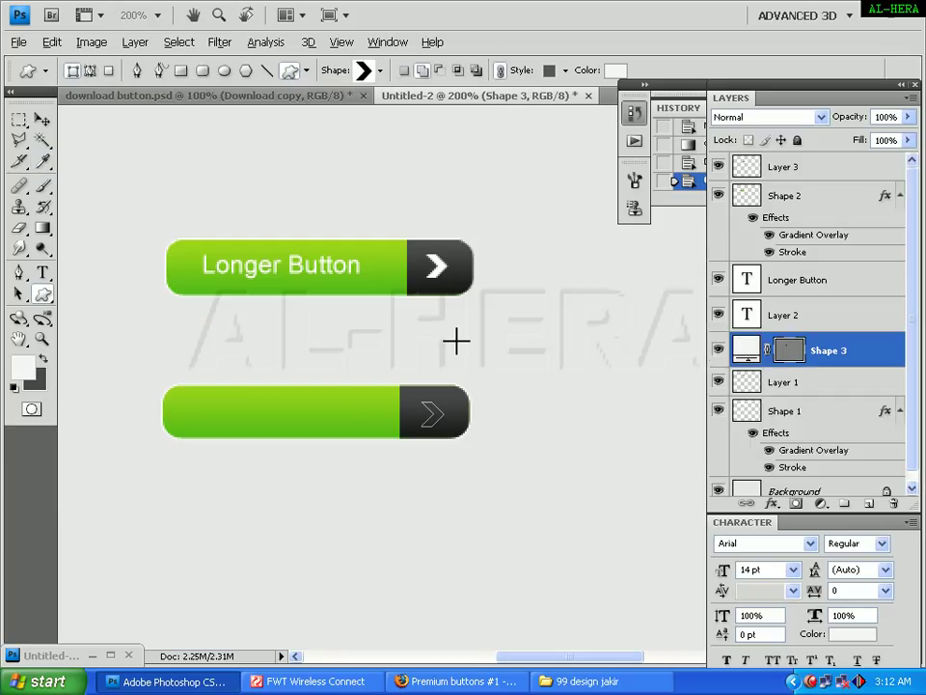
# - Rasterize the chevron shape and move its layer above the "Longer Button" text layer, just below Shape 2
pyautogui.click(136, 45)
pyautogui.moveTo(154, 326)
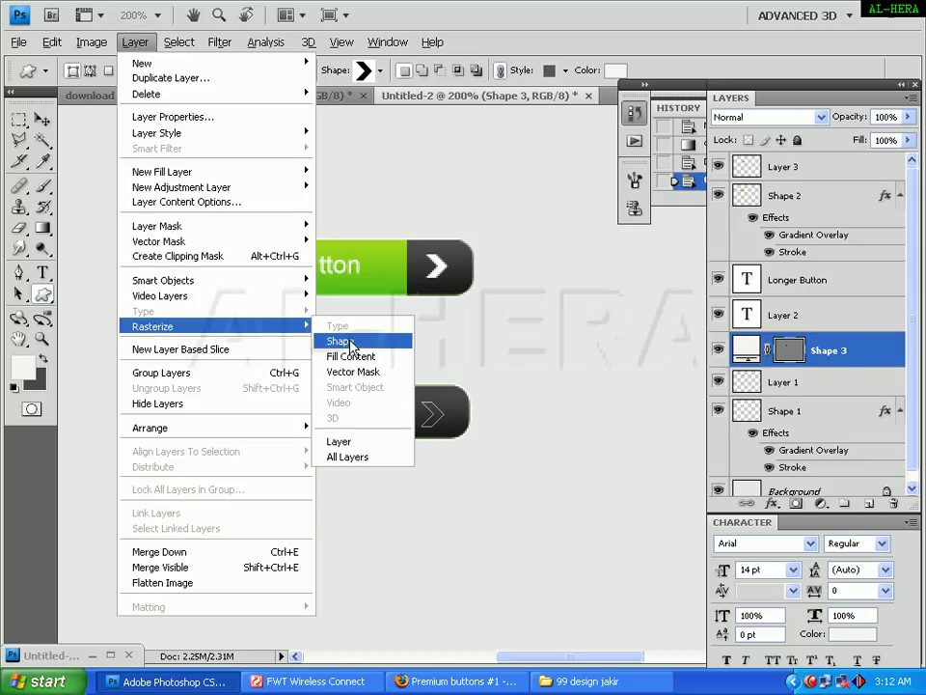
pyautogui.click(340, 340)
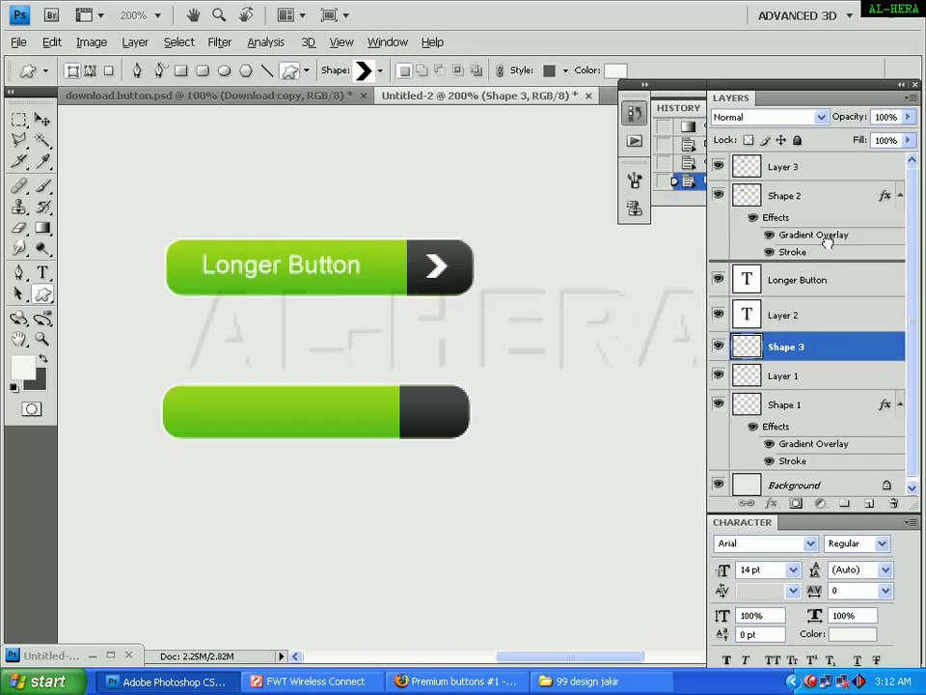
pyautogui.moveTo(827, 245); pyautogui.dragTo(808, 262)
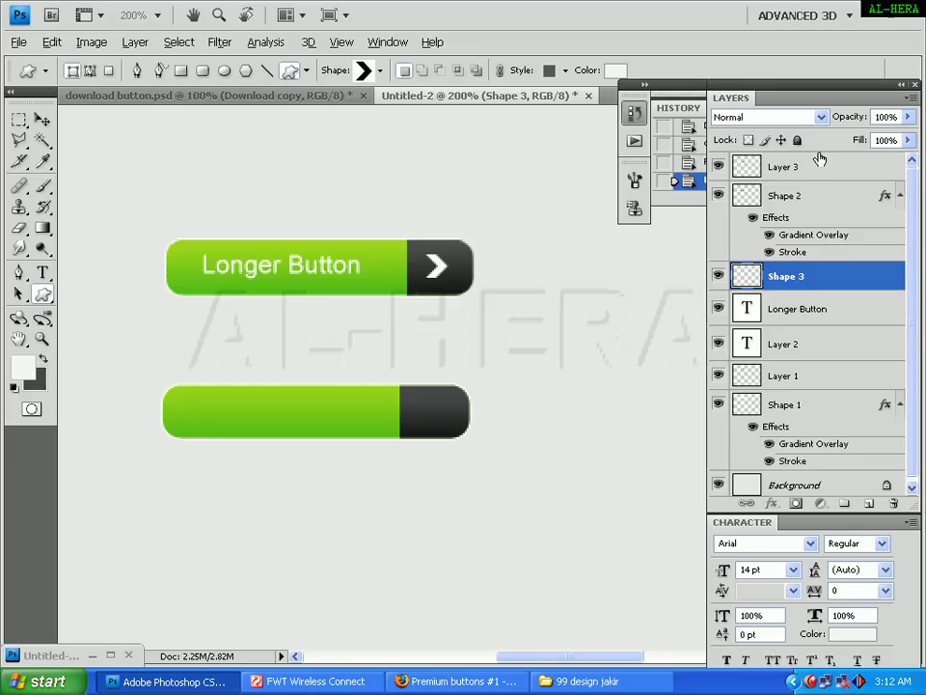
# - Draw another white chevron arrow custom shape on the new button's dark section, above Layer 1
pyautogui.click(42, 119)
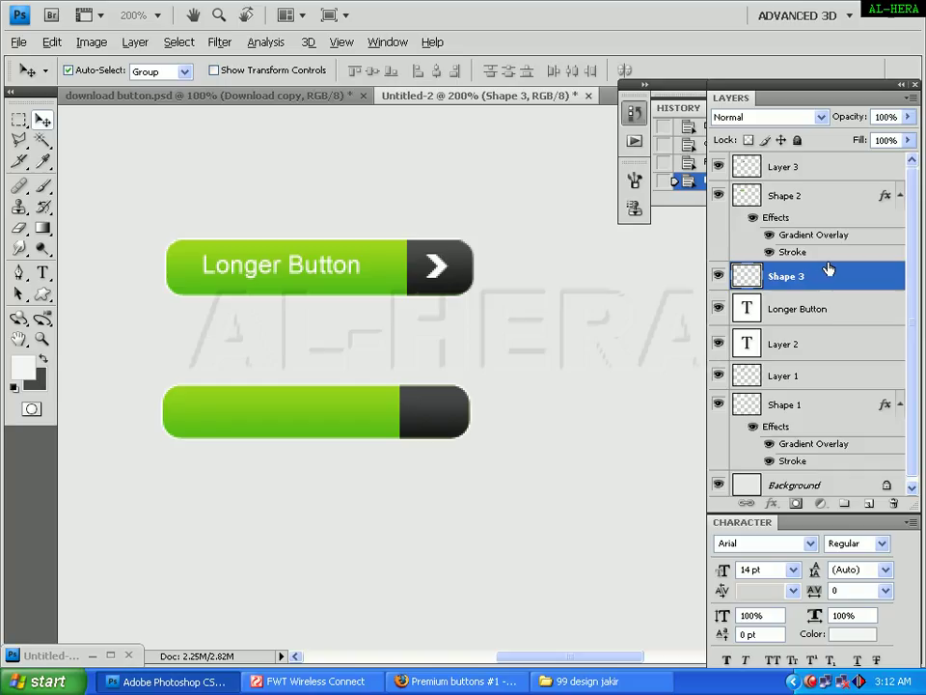
pyautogui.click(468, 278)
pyautogui.click(450, 278)
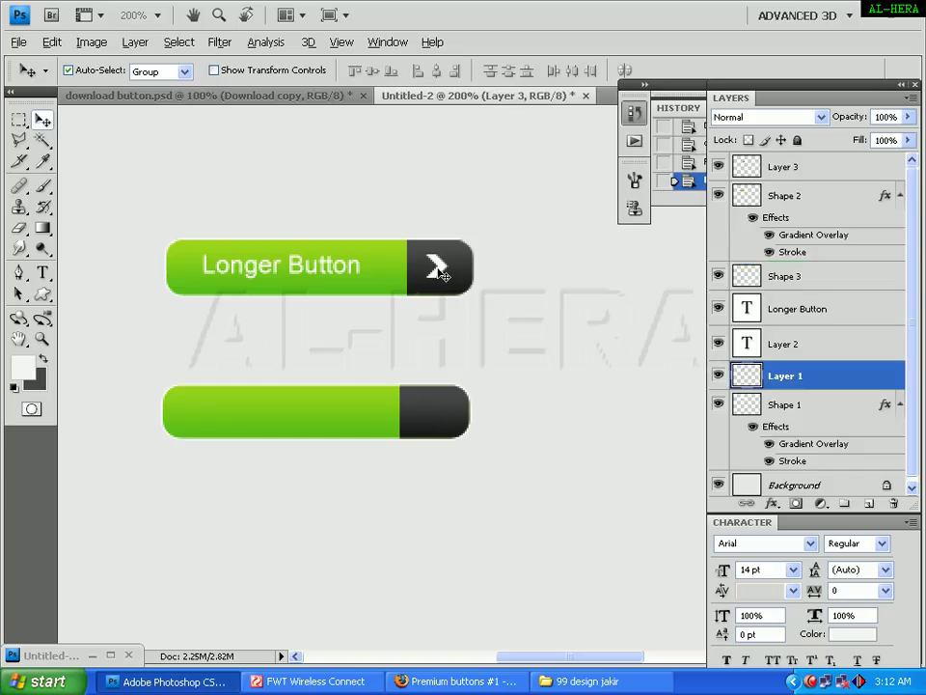
pyautogui.click(43, 294)
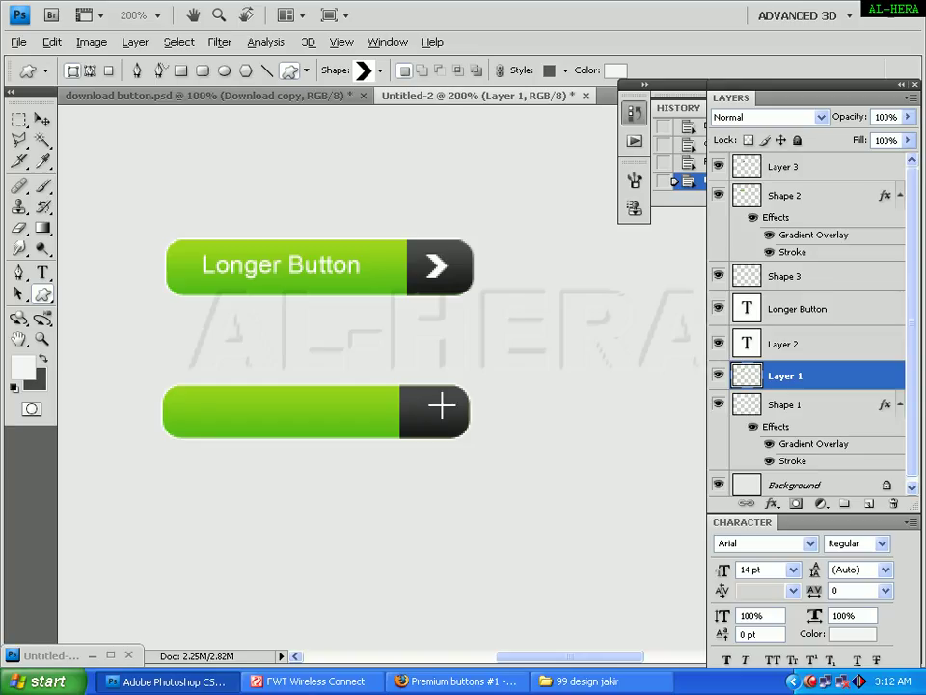
pyautogui.moveTo(413, 398); pyautogui.dragTo(442, 428)
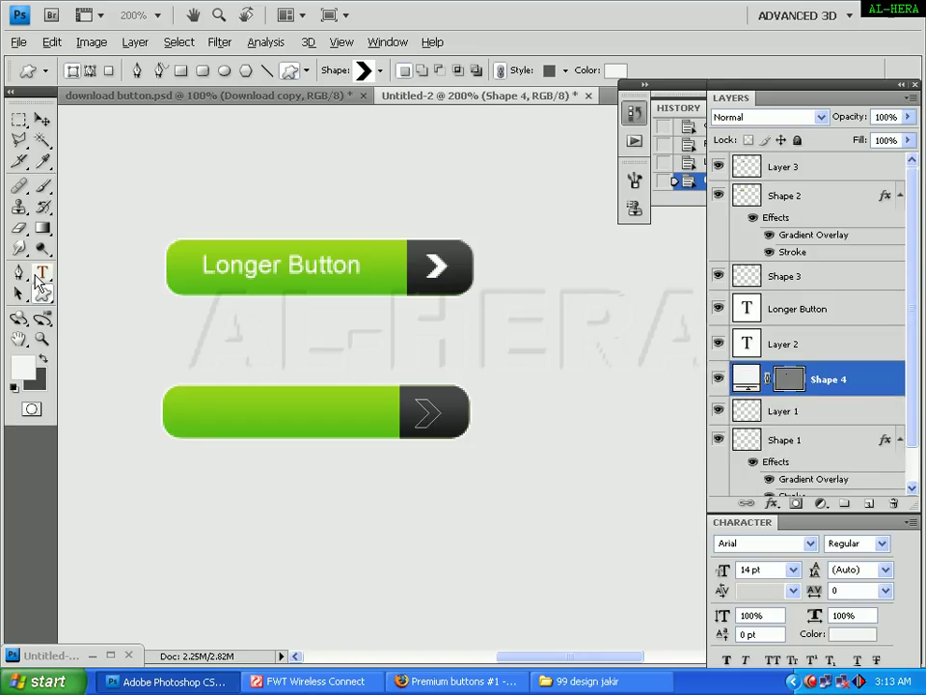
# - Rasterize the second chevron shape and move its layer to the top of the layer stack
pyautogui.click(135, 41)
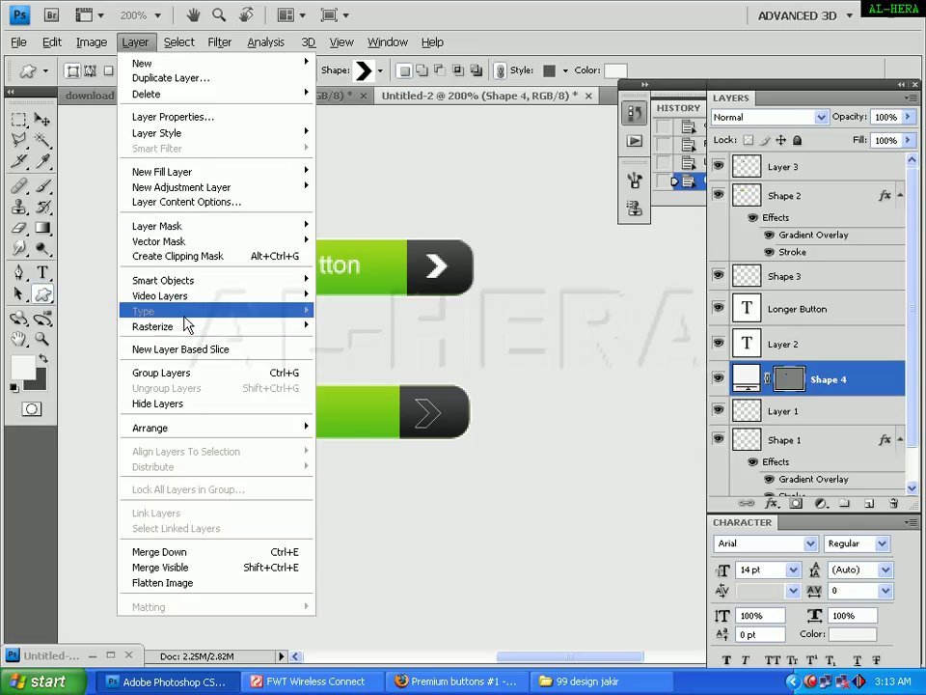
pyautogui.moveTo(193, 326)
pyautogui.click(340, 342)
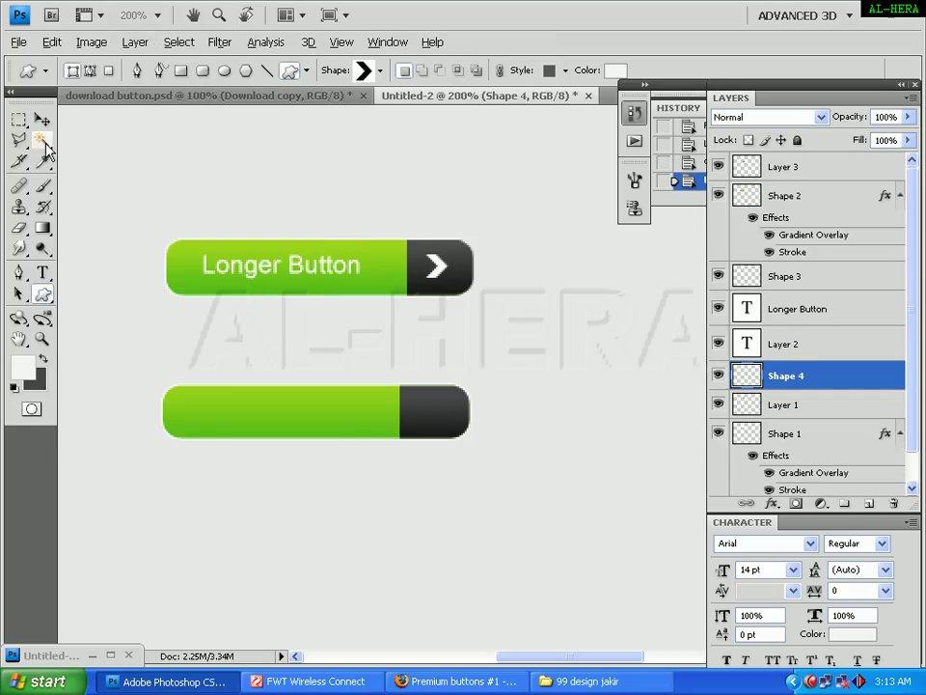
pyautogui.press('v')
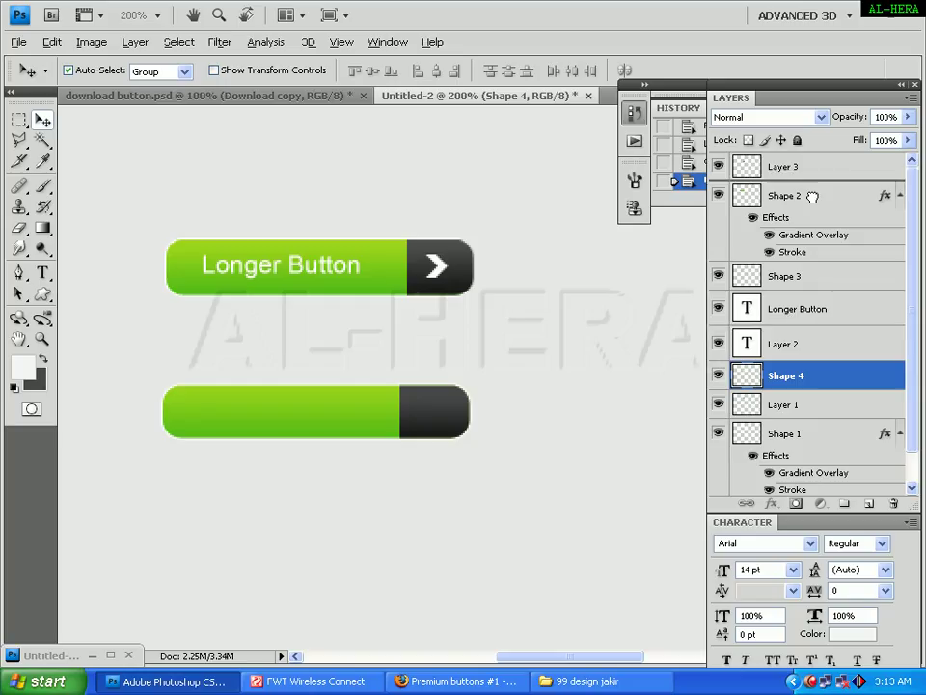
pyautogui.moveTo(813, 164); pyautogui.dragTo(813, 158)
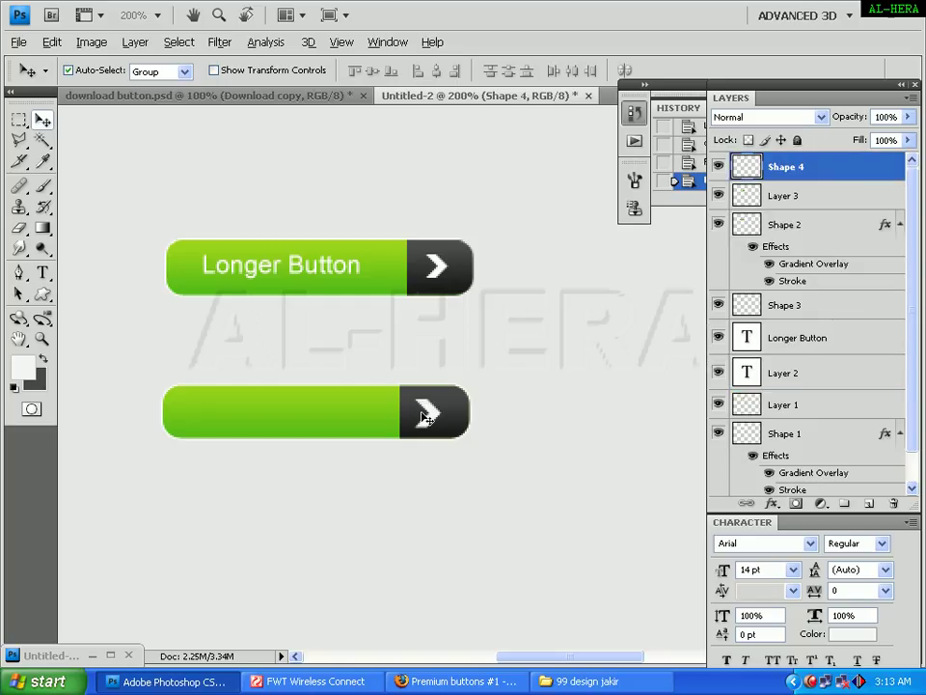
# - Duplicate the "Longer Button" text onto the new button and move the copy's layer directly above Shape 2
pyautogui.click(259, 275)
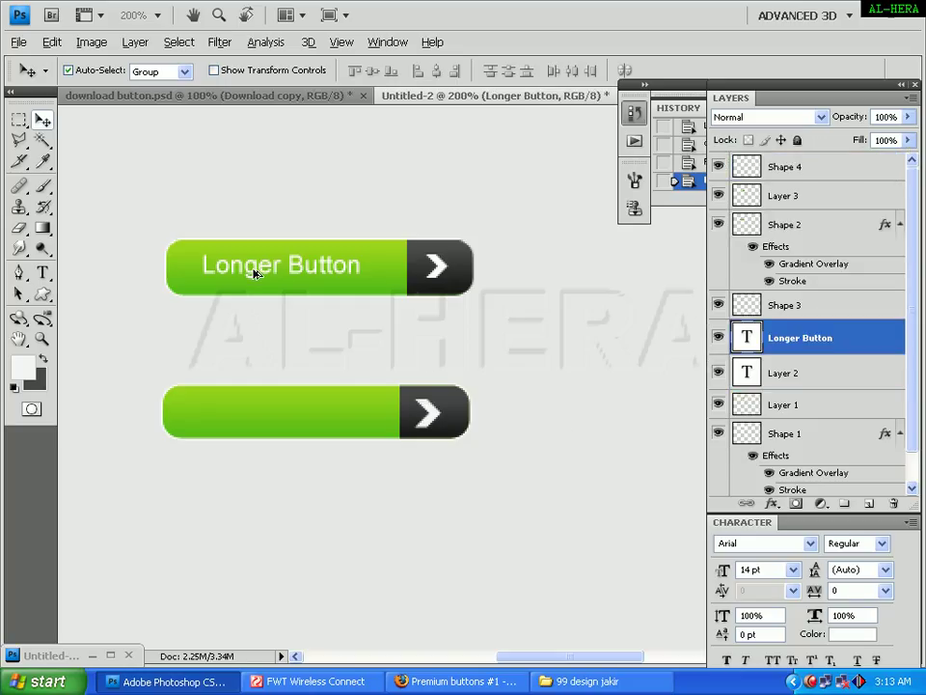
pyautogui.hotkey('ctrl', 'j')
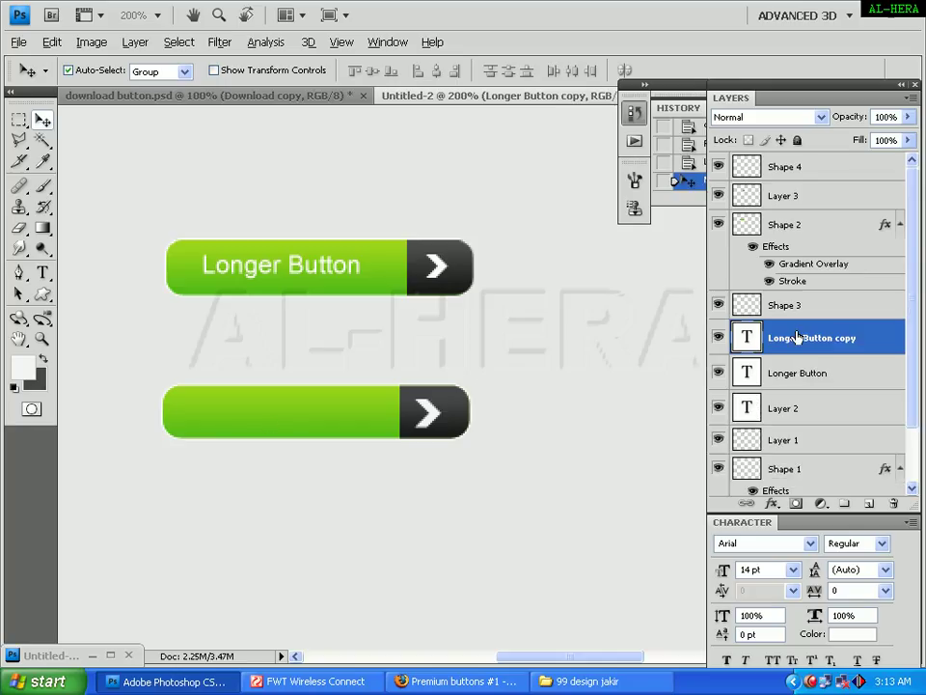
pyautogui.moveTo(797, 336); pyautogui.dragTo(827, 206)
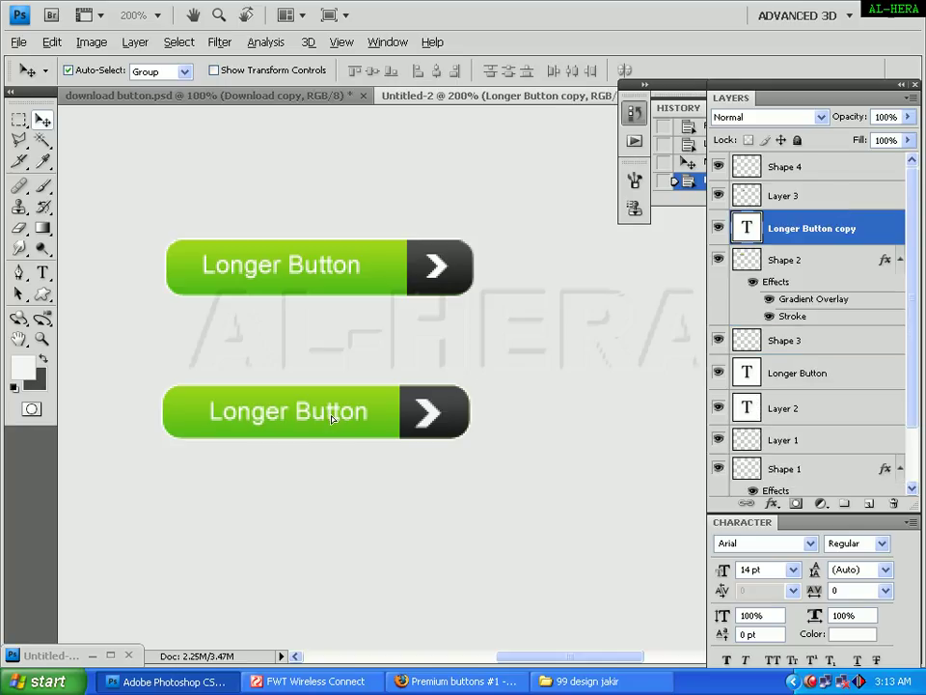